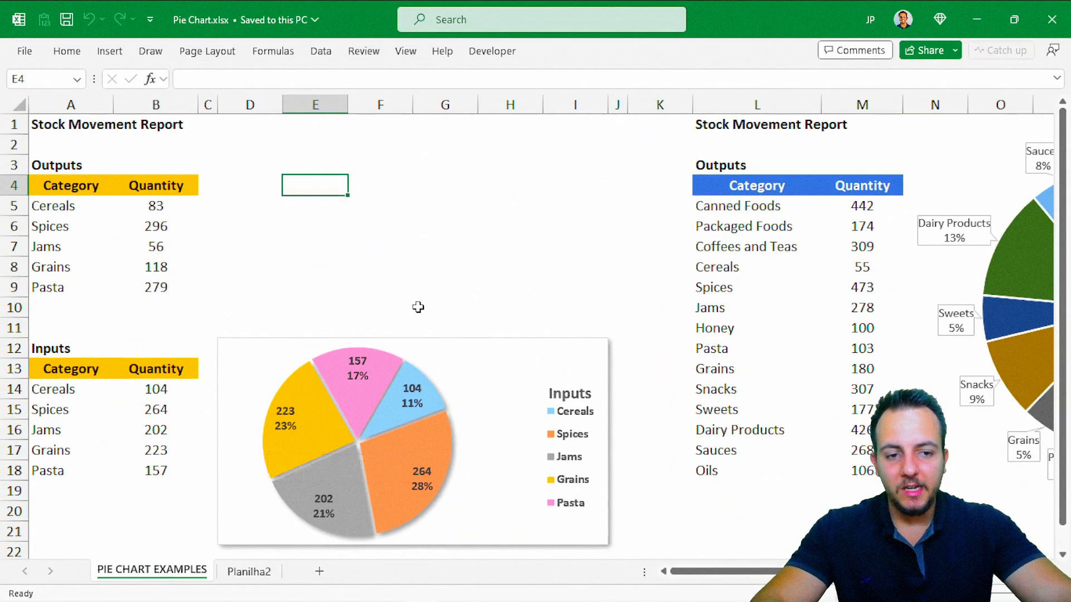
- Examine the stock report's example pie charts and the Category and Quantity columns of the small Outputs table
{"action": "scroll", "coordinate": [418, 310], "scroll_direction": "right", "scroll_amount": 5}
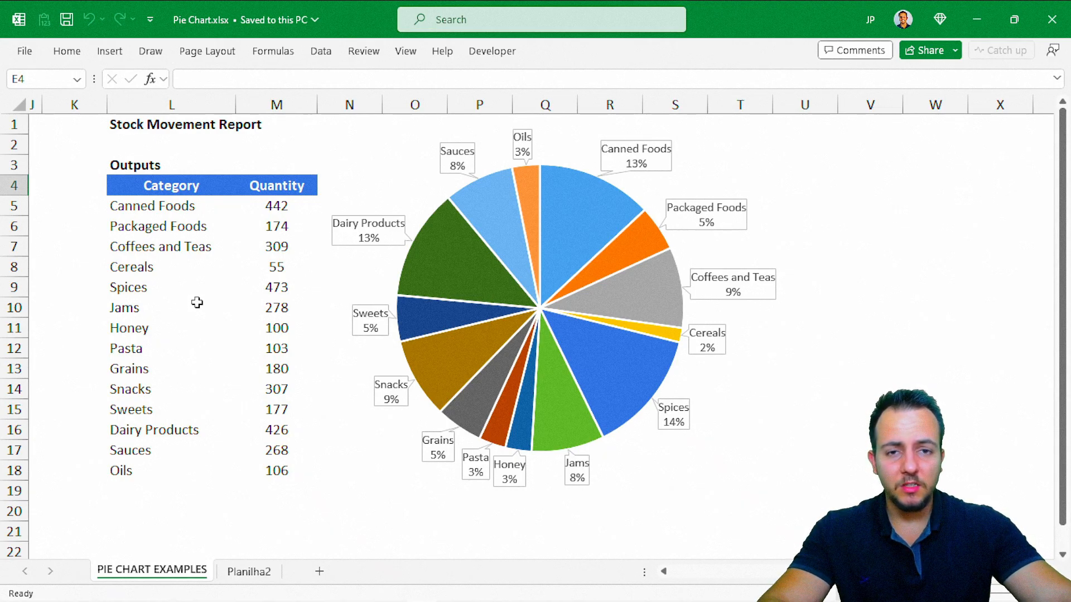
{"action": "scroll", "coordinate": [196, 302], "scroll_direction": "left", "scroll_amount": 5}
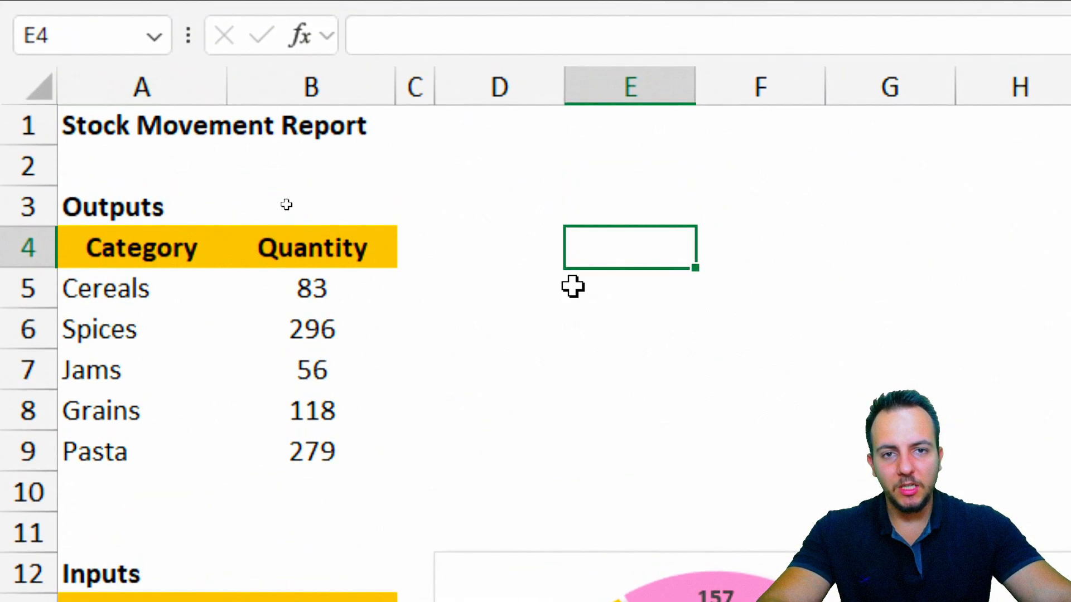
{"action": "left_click_drag", "start_coordinate": [59, 144], "coordinate": [425, 143]}
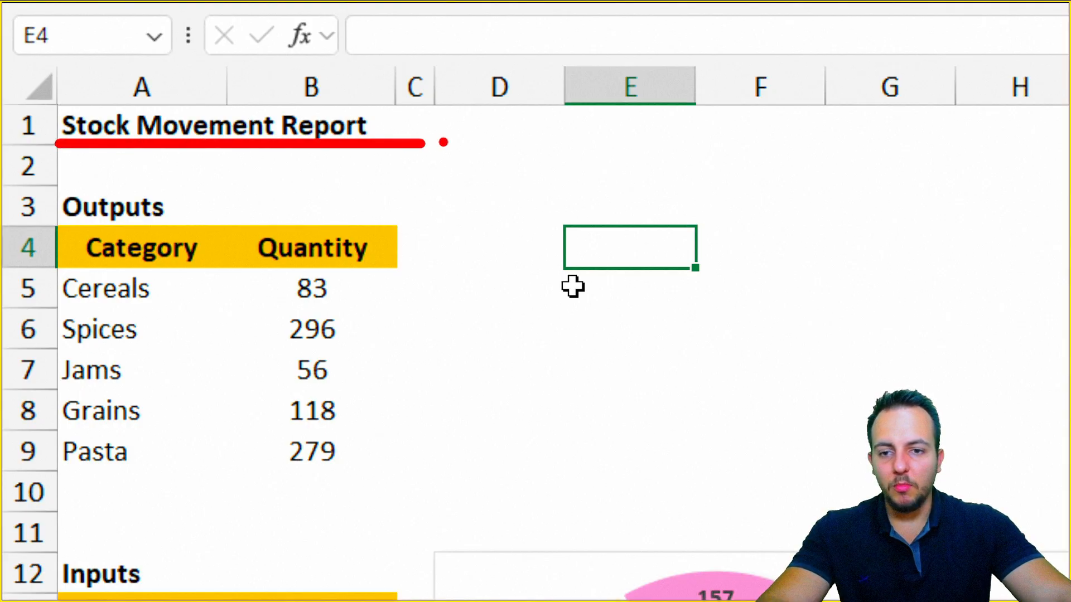
{"action": "key", "text": "e"}
{"action": "left_click_drag", "start_coordinate": [45, 182], "coordinate": [189, 232]}
{"action": "key", "text": "e"}
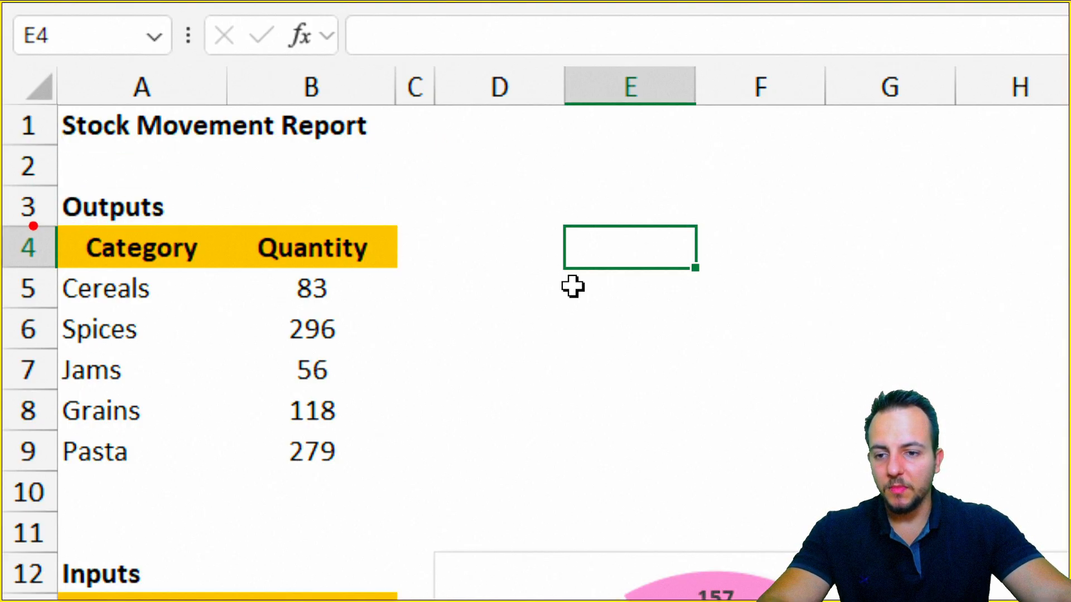
{"action": "mouse_move", "coordinate": [63, 224]}
{"action": "left_mouse_down"}
{"action": "mouse_move", "coordinate": [196, 467]}
{"action": "mouse_move", "coordinate": [212, 474]}
{"action": "left_mouse_up"}
{"action": "key", "text": "e"}
{"action": "mouse_move", "coordinate": [230, 201]}
{"action": "left_mouse_down"}
{"action": "mouse_move", "coordinate": [328, 347]}
{"action": "mouse_move", "coordinate": [381, 479]}
{"action": "left_mouse_up"}
{"action": "key", "text": "Escape"}
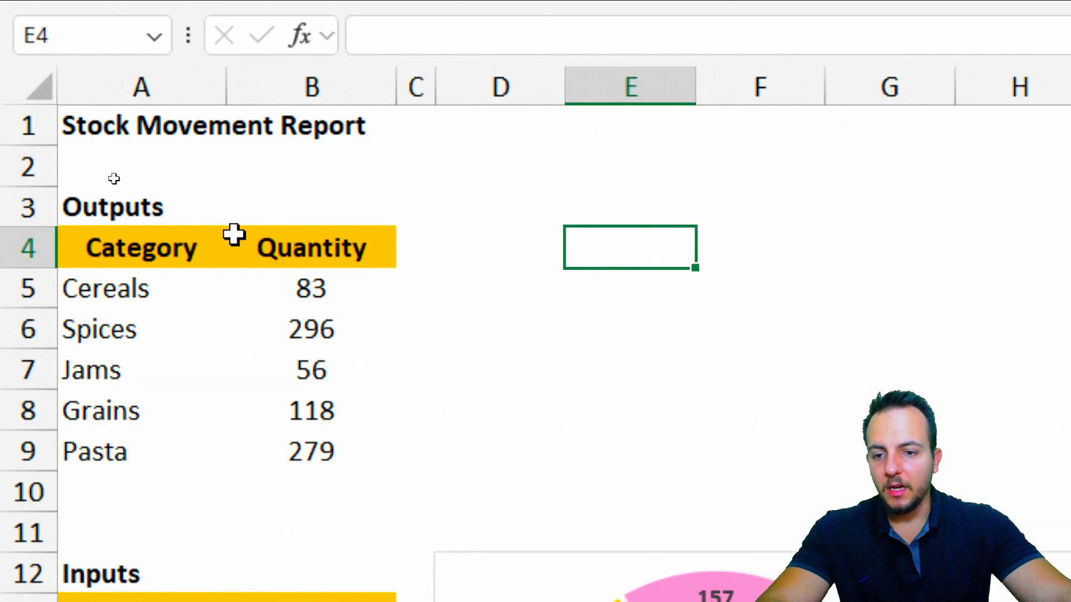
- Insert a basic 2-D pie chart from the small Outputs table, including its headers (A4:B9)
{"action": "left_click_drag", "start_coordinate": [175, 241], "coordinate": [329, 449]}
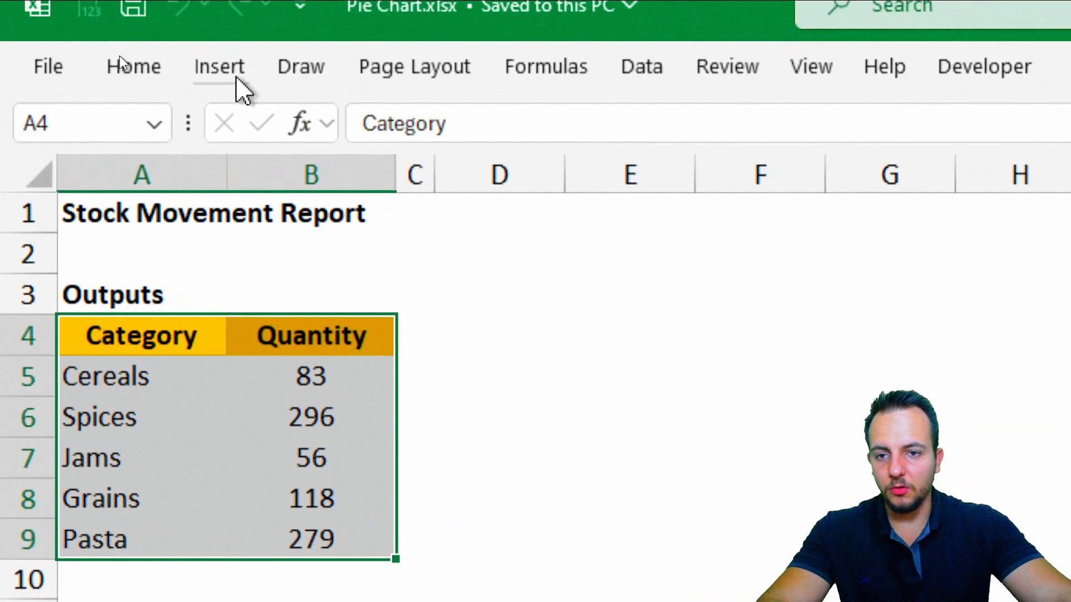
{"action": "left_click", "coordinate": [232, 89]}
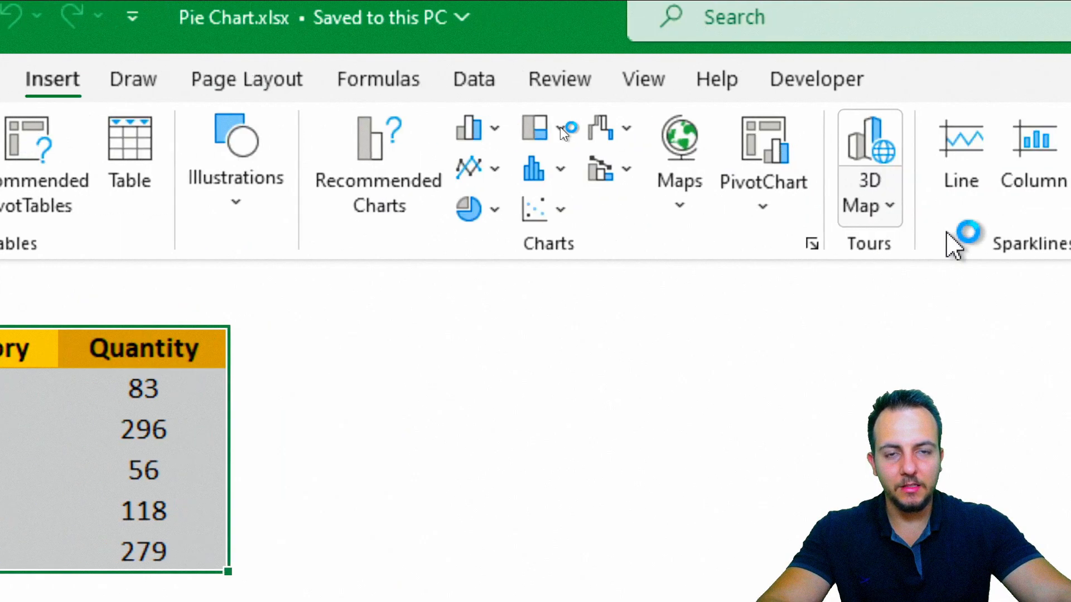
{"action": "left_click", "coordinate": [647, 210]}
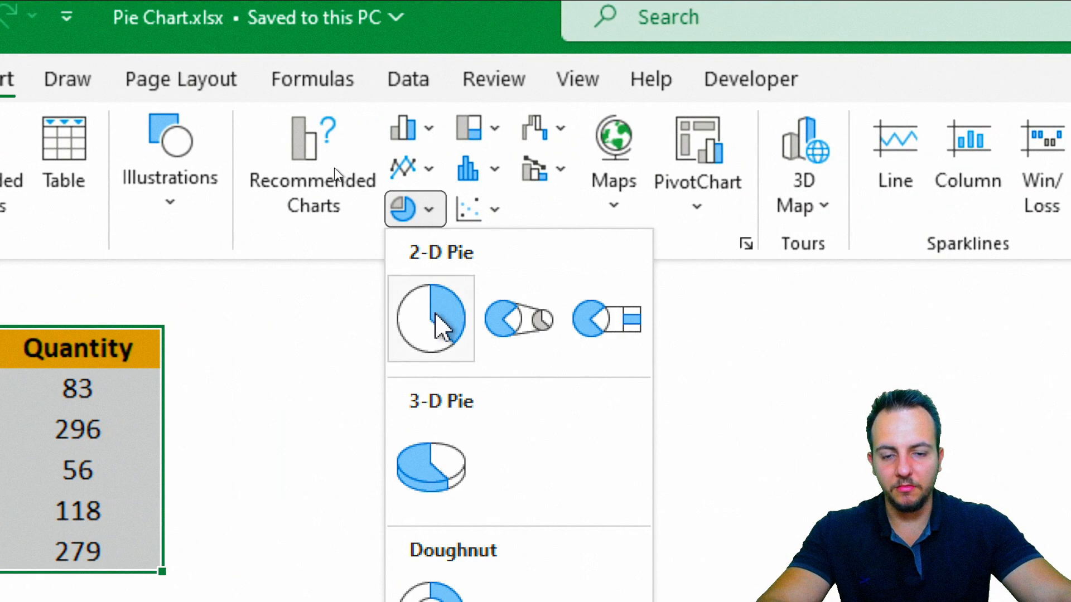
{"action": "left_click", "coordinate": [434, 319]}
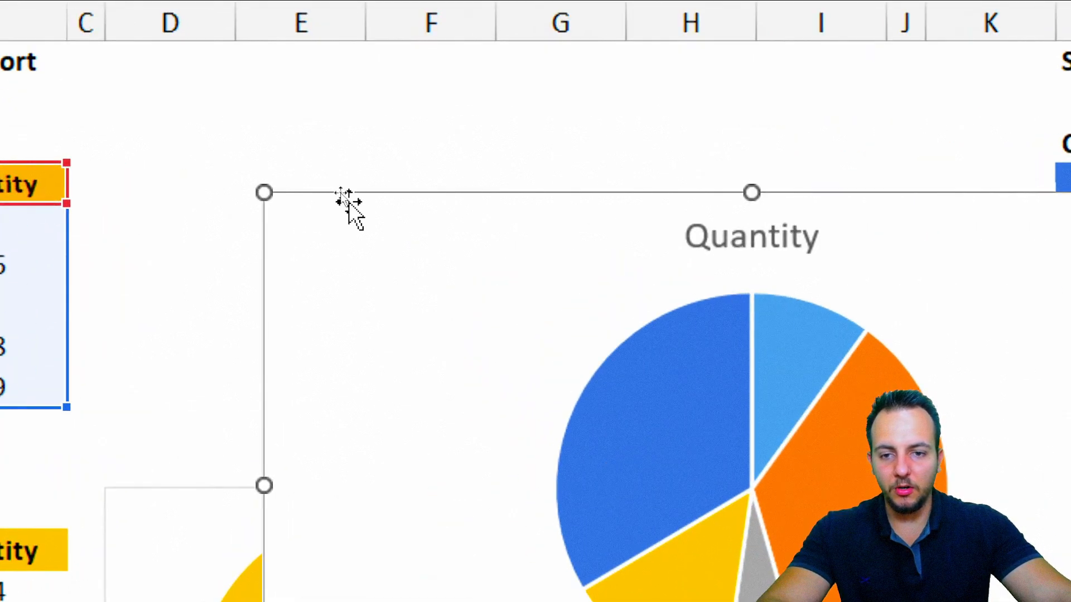
- Move the new pie chart beside the Outputs table and shrink it to fit above the Inputs chart
{"action": "left_click_drag", "start_coordinate": [349, 199], "coordinate": [187, 77]}
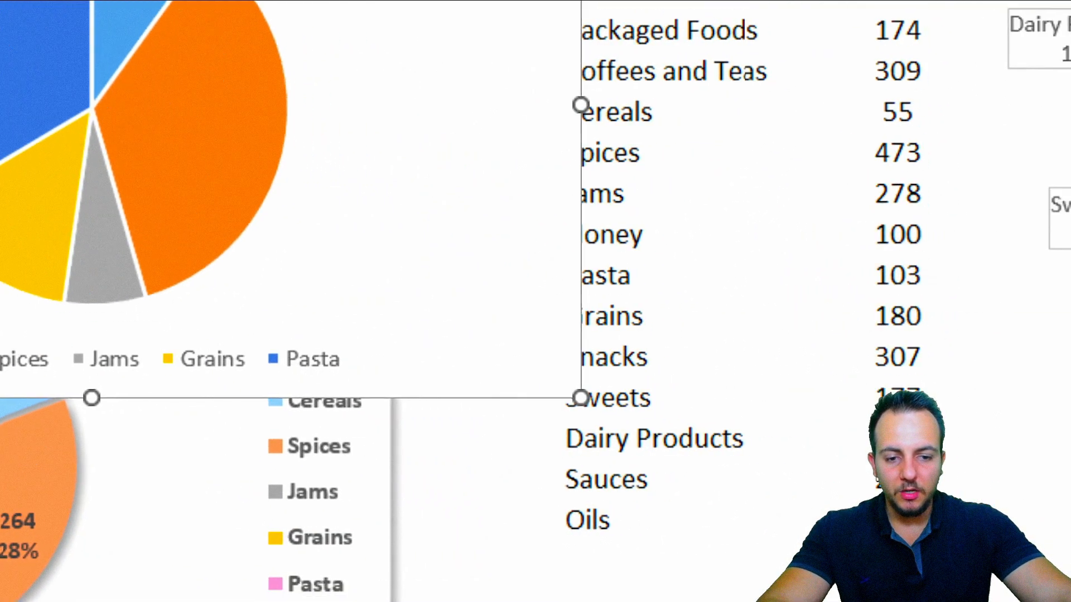
{"action": "left_click_drag", "start_coordinate": [573, 370], "coordinate": [377, 235]}
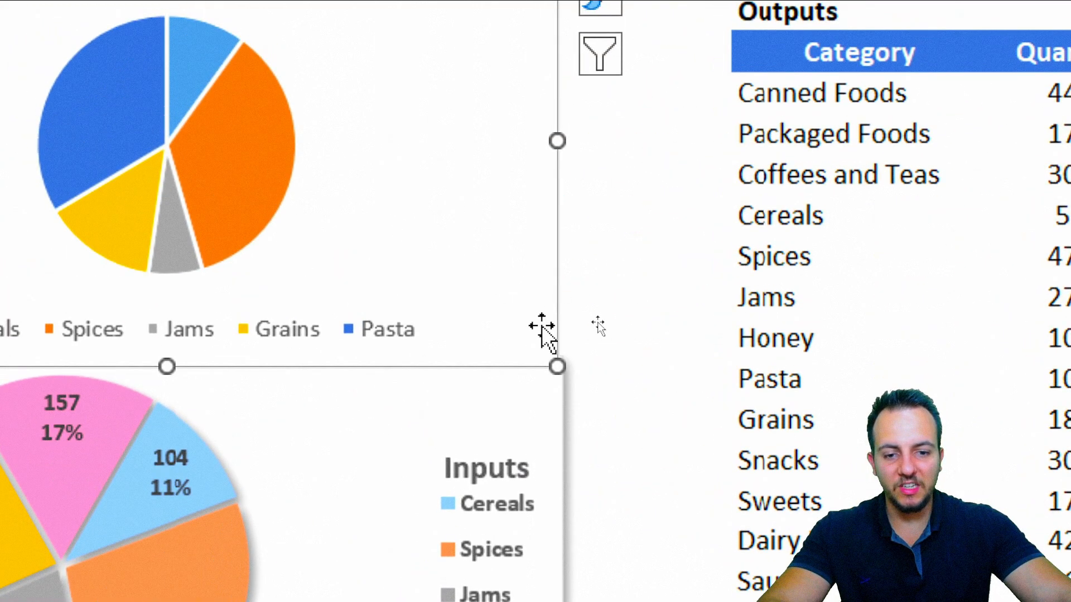
{"action": "left_click_drag", "start_coordinate": [553, 366], "coordinate": [596, 328]}
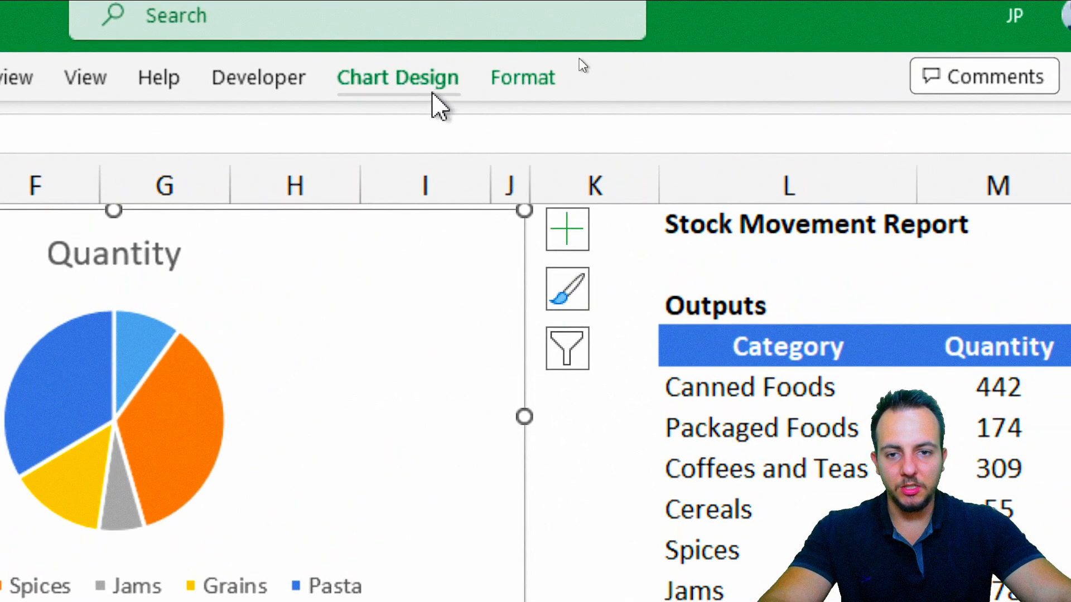
- Place the legend of the new pie chart on its right side
{"action": "left_click", "coordinate": [430, 84]}
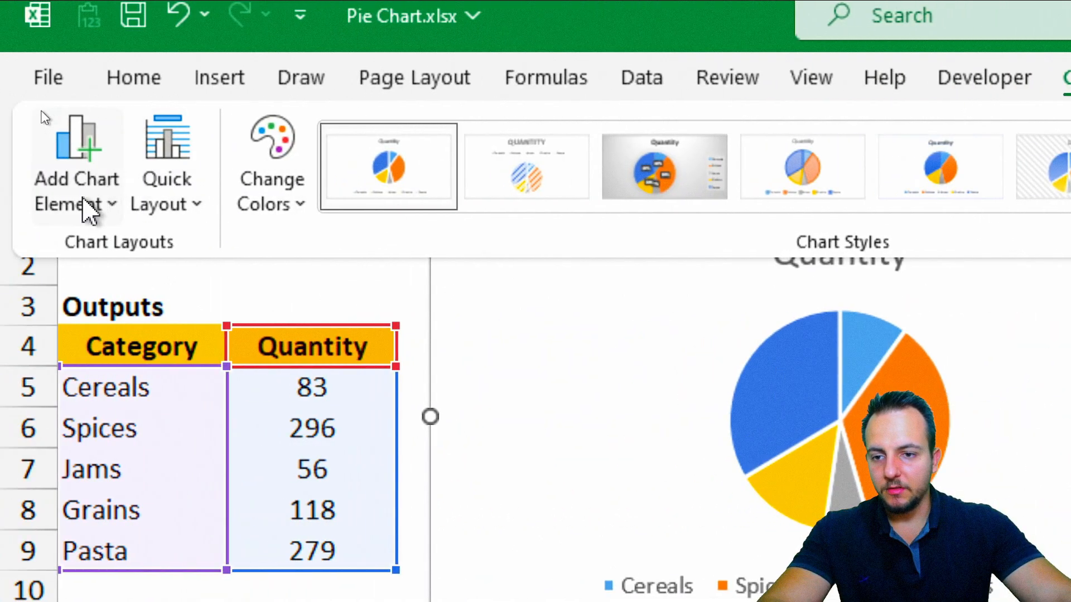
{"action": "left_click", "coordinate": [87, 209]}
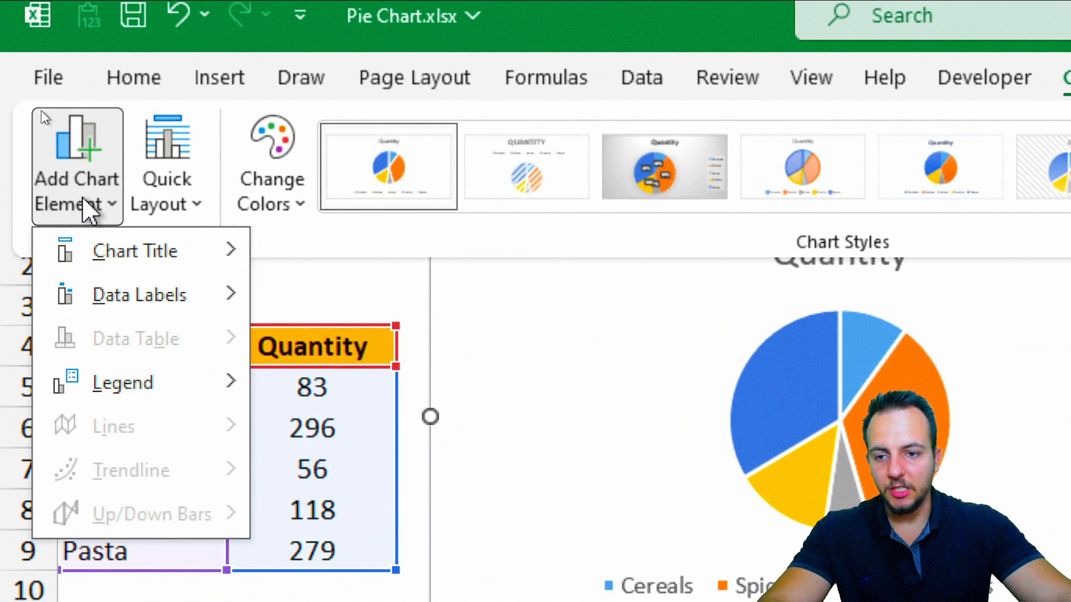
{"action": "mouse_move", "coordinate": [137, 379]}
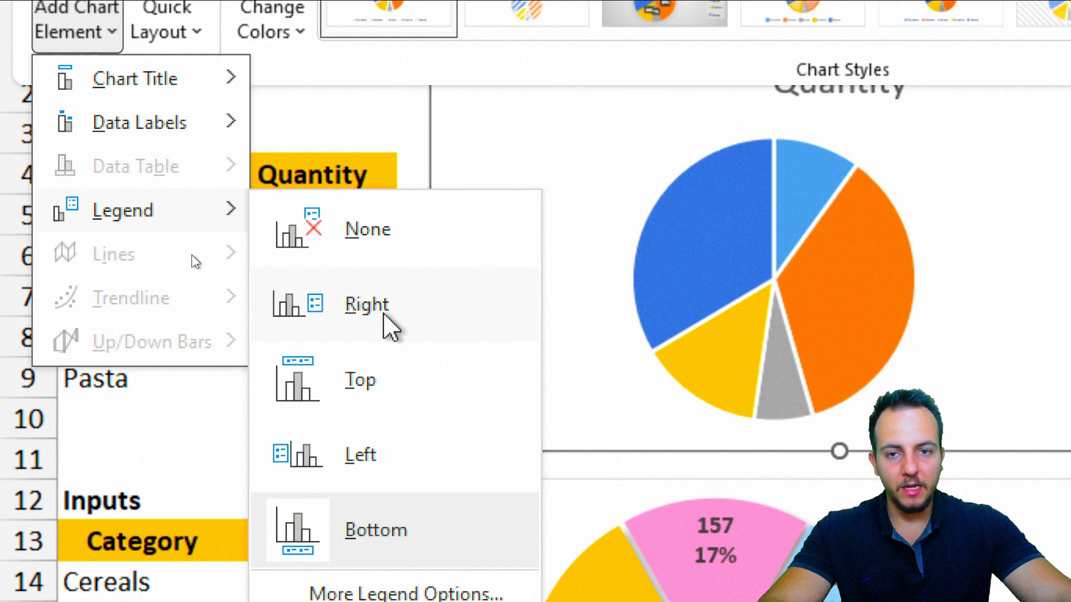
{"action": "left_click", "coordinate": [385, 315]}
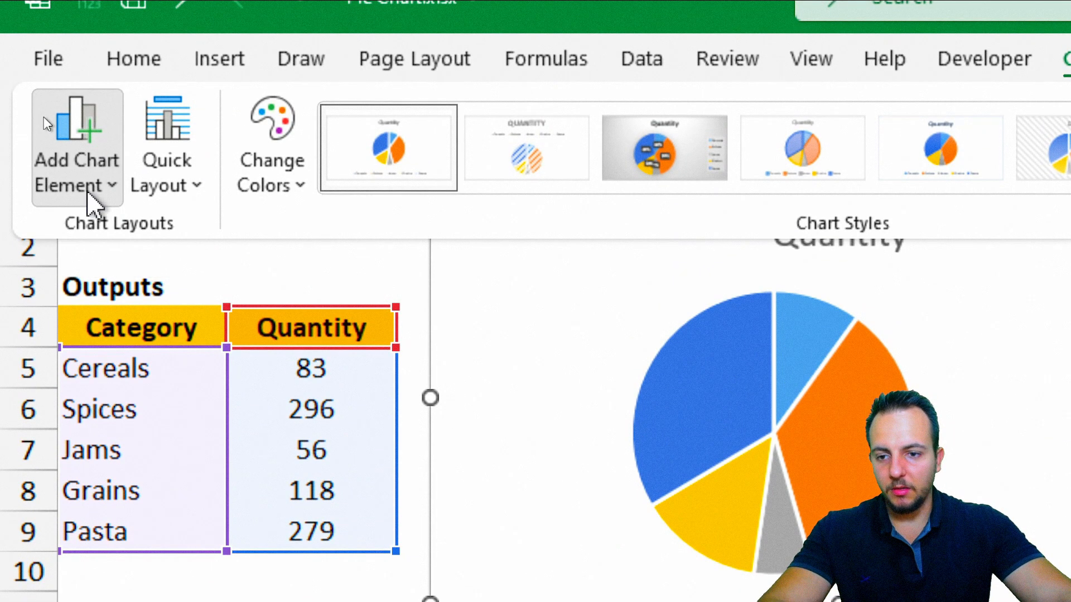
- Set the chart title to Centered Overlay and move it directly above the legend
{"action": "left_click", "coordinate": [87, 193]}
{"action": "mouse_move", "coordinate": [158, 240]}
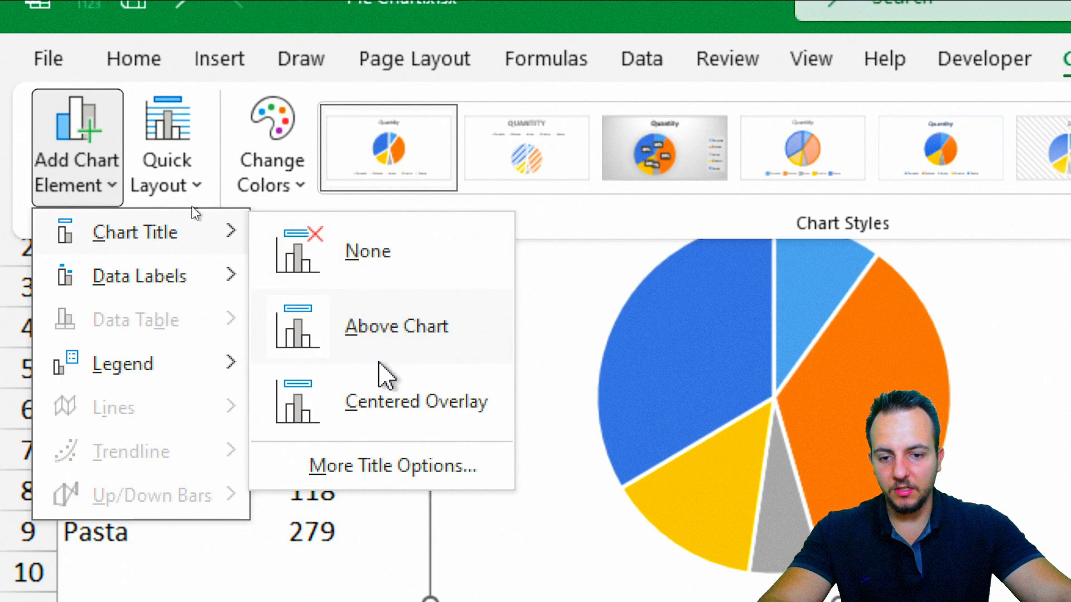
{"action": "left_click", "coordinate": [417, 426]}
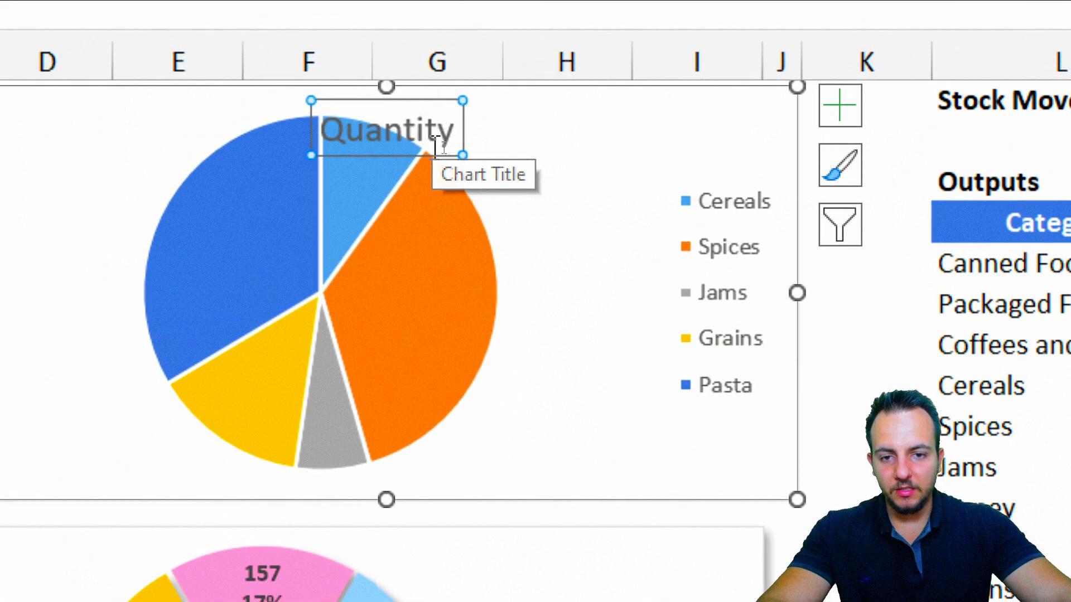
{"action": "left_click_drag", "start_coordinate": [442, 156], "coordinate": [765, 179]}
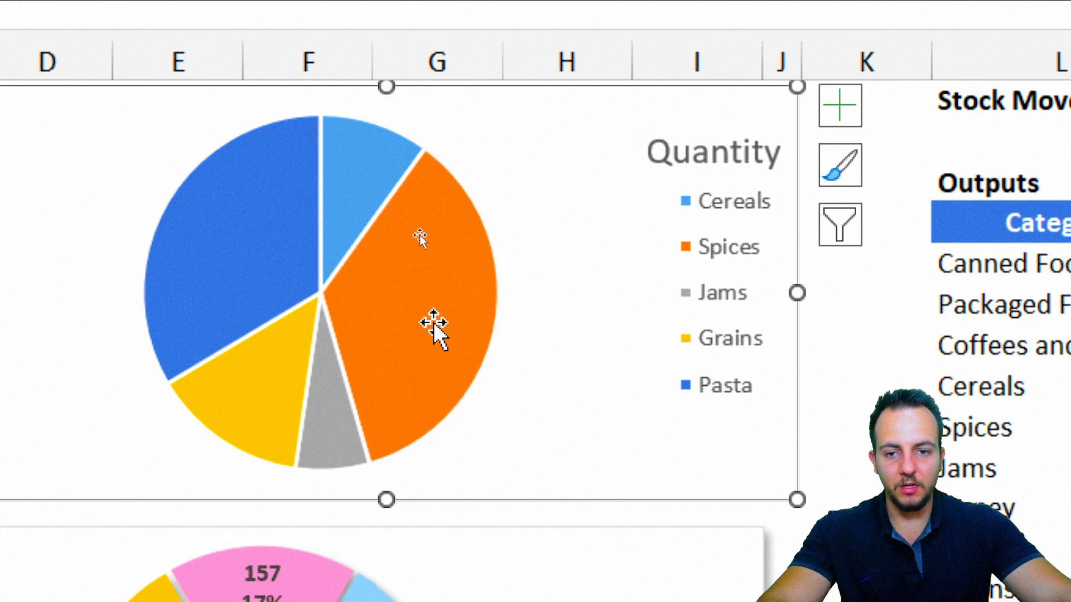
{"action": "key", "text": "Escape"}
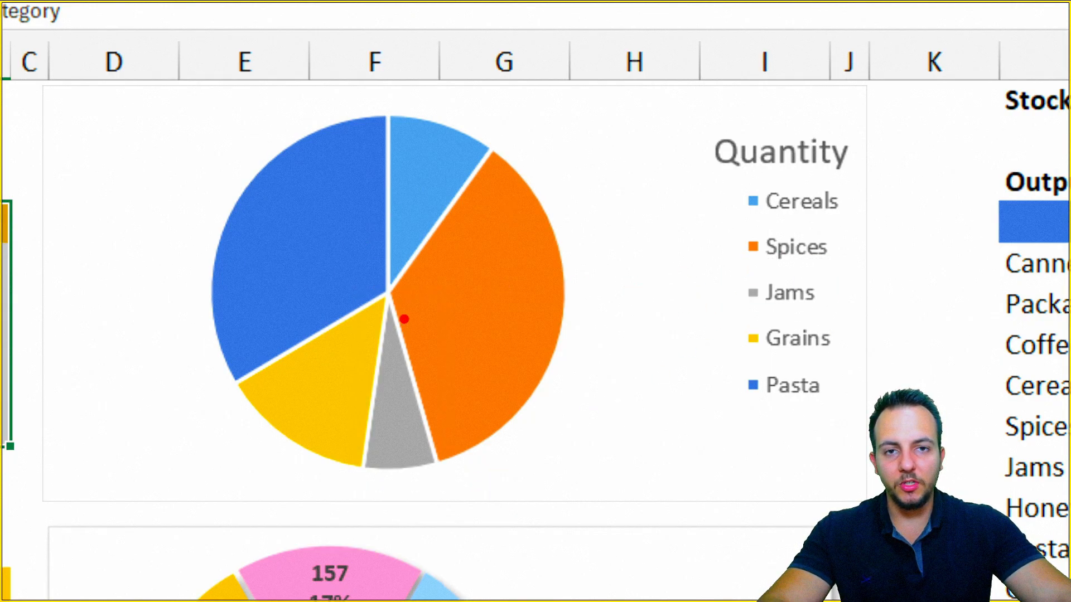
{"action": "left_click_drag", "start_coordinate": [483, 304], "coordinate": [545, 239]}
{"action": "left_click_drag", "start_coordinate": [524, 287], "coordinate": [518, 299]}
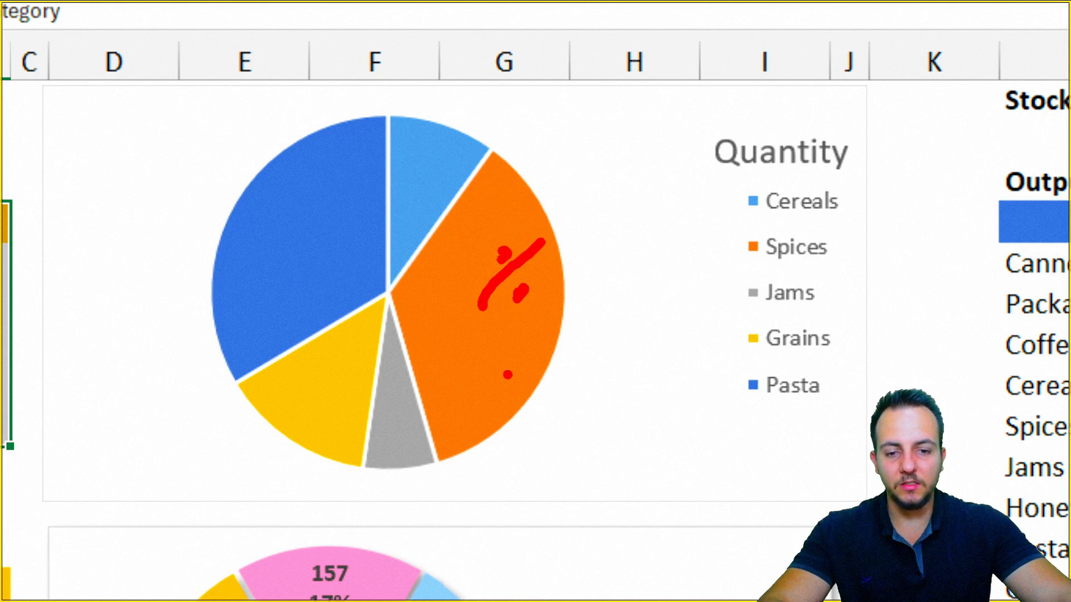
{"action": "left_click_drag", "start_coordinate": [540, 330], "coordinate": [496, 316]}
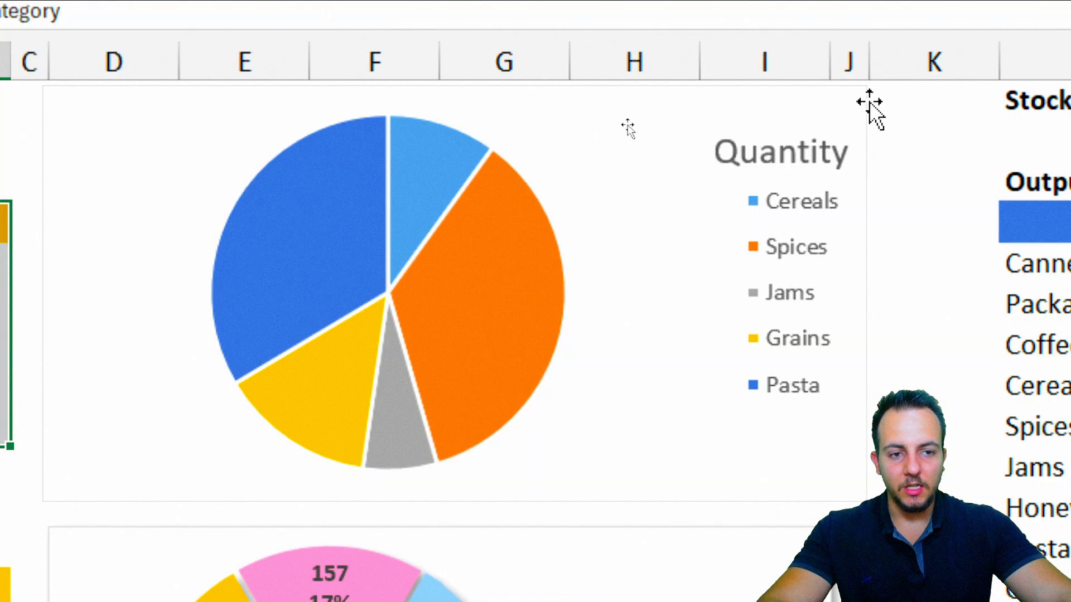
- Add data labels to the Quantity pie chart in the Inside End position
{"action": "left_click", "coordinate": [869, 103]}
{"action": "left_click", "coordinate": [399, 89]}
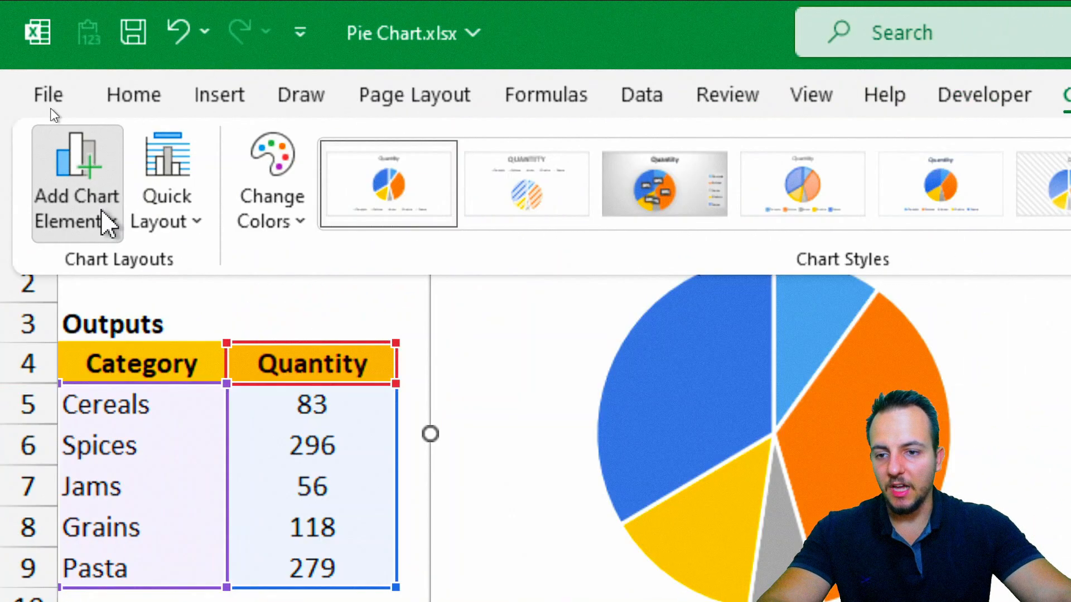
{"action": "left_click", "coordinate": [108, 220]}
{"action": "mouse_move", "coordinate": [148, 338]}
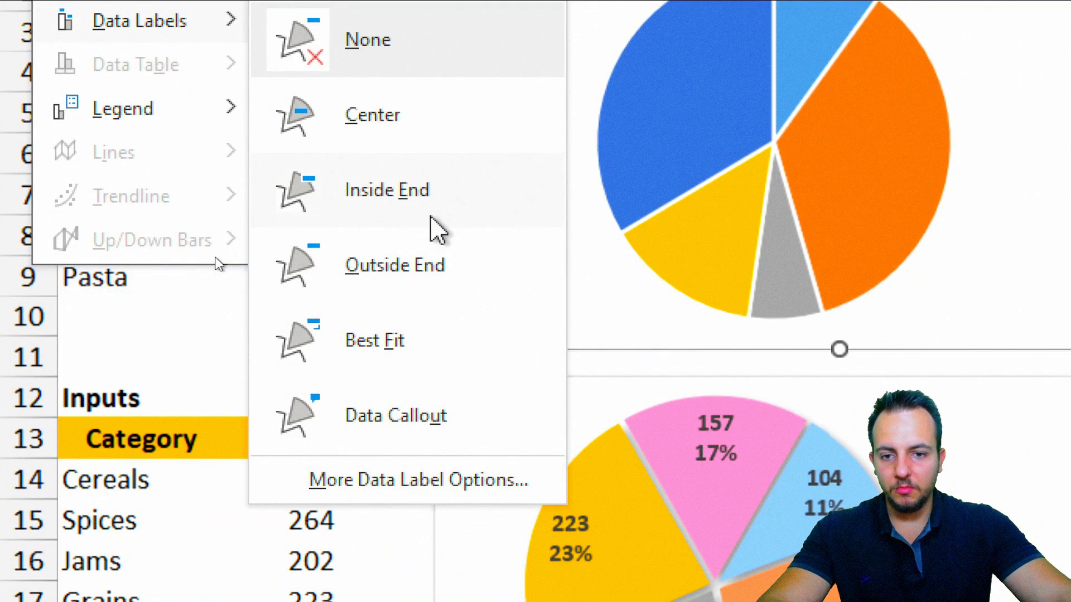
{"action": "left_click", "coordinate": [440, 211]}
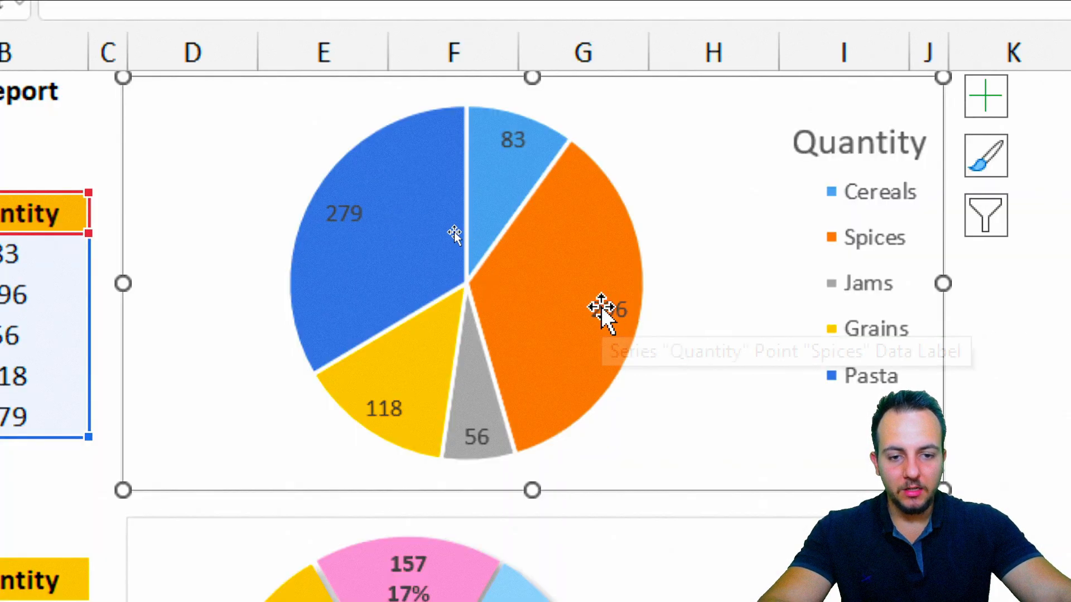
- Format the data labels to show both value and percentage, separated by a new line
{"action": "right_click", "coordinate": [620, 308]}
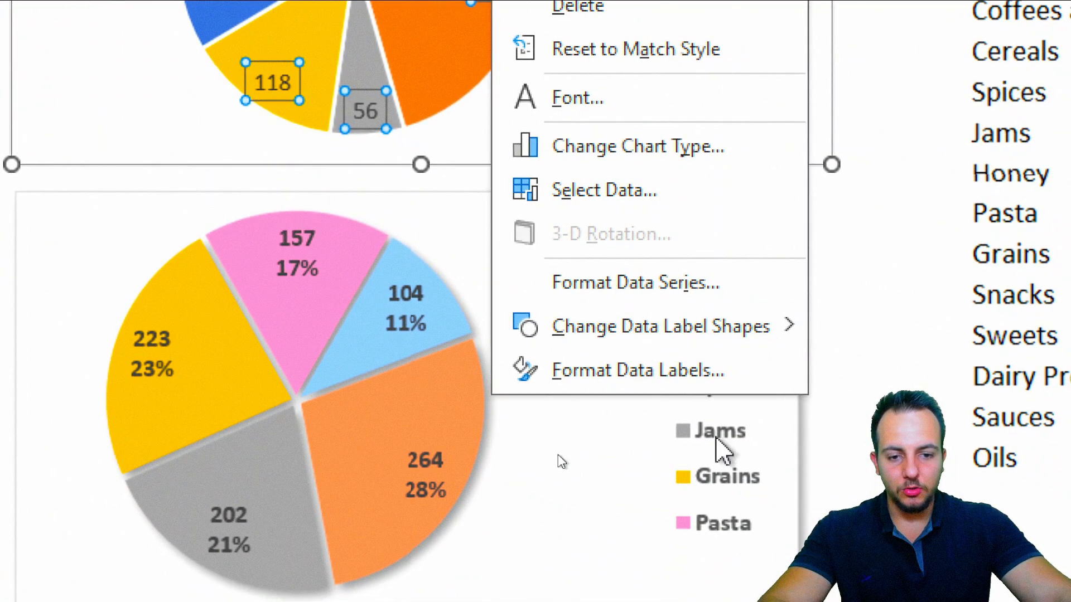
{"action": "left_click", "coordinate": [588, 373]}
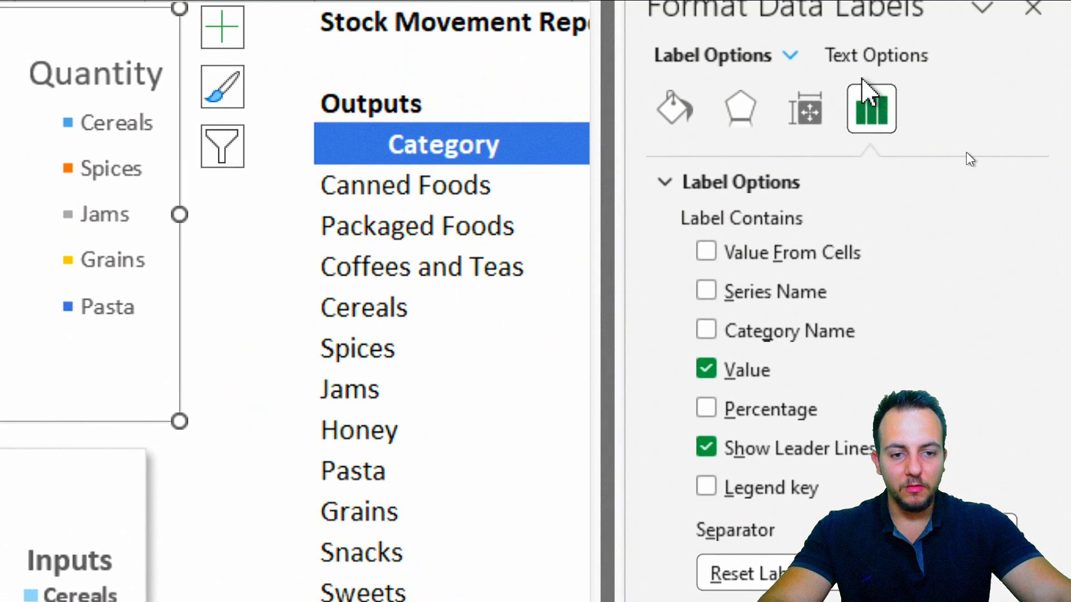
{"action": "left_click", "coordinate": [771, 219]}
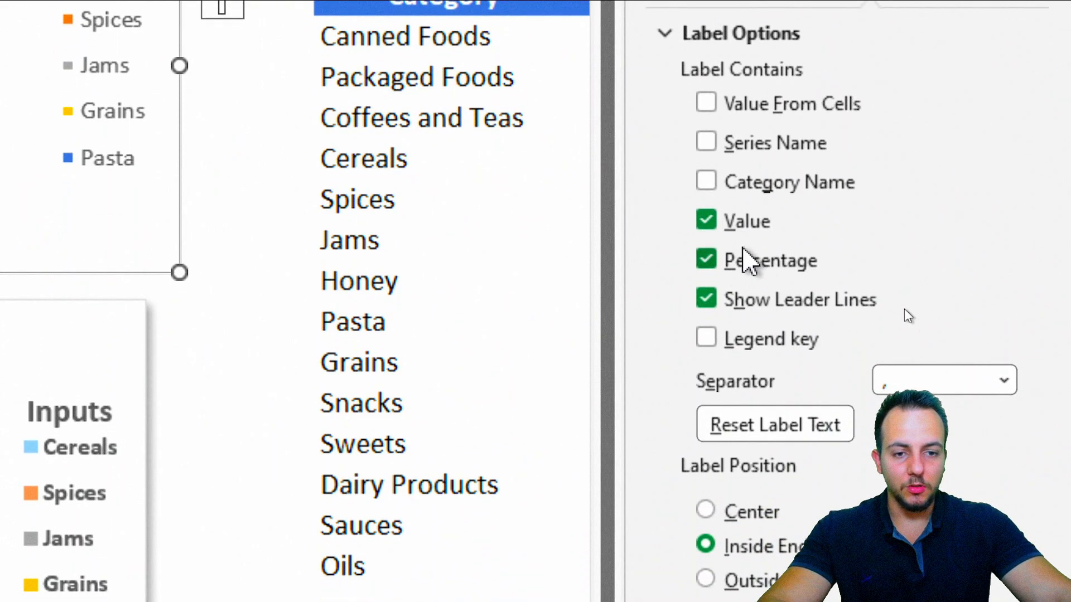
{"action": "left_click", "coordinate": [708, 223]}
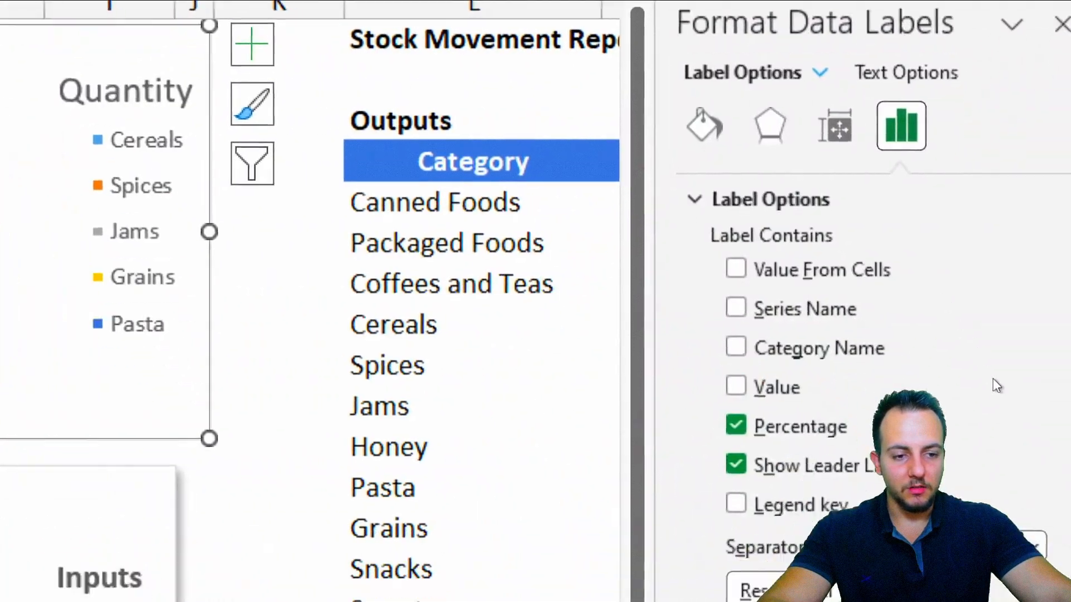
{"action": "left_click", "coordinate": [777, 390]}
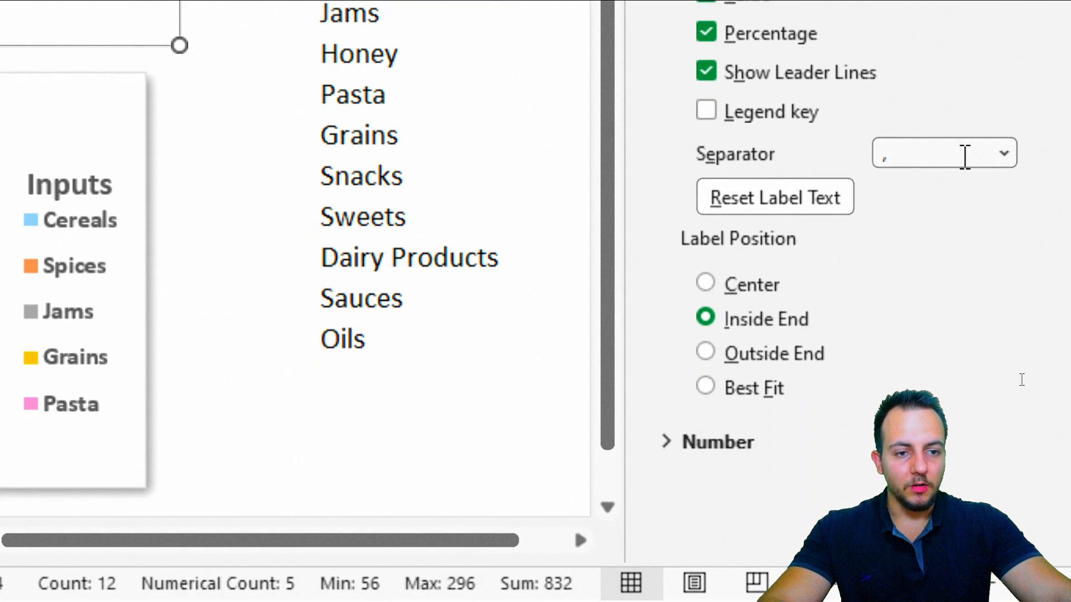
{"action": "left_click", "coordinate": [1004, 154]}
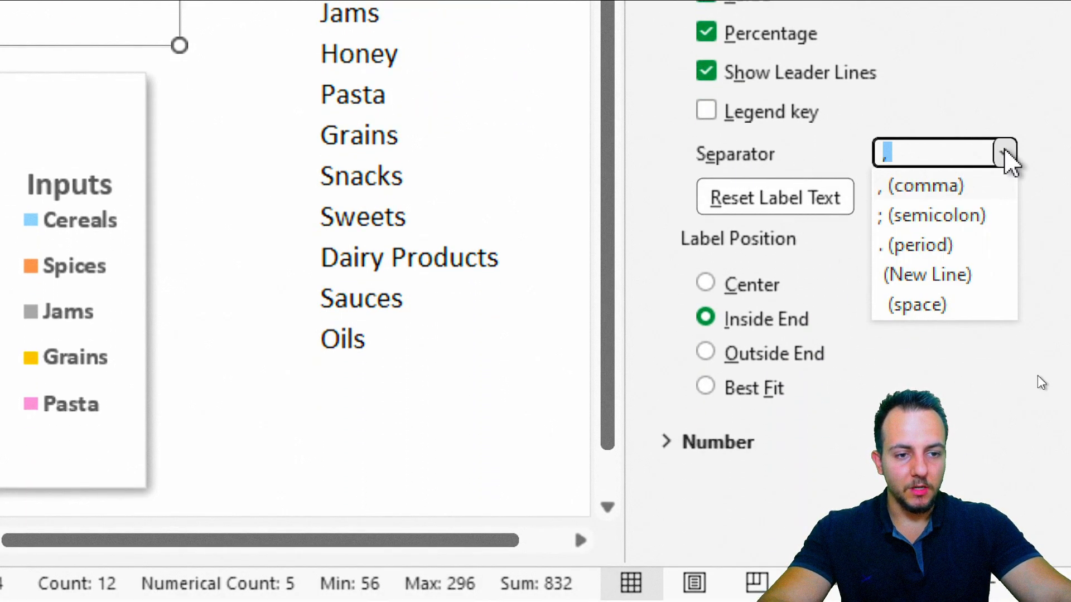
{"action": "left_click", "coordinate": [927, 275]}
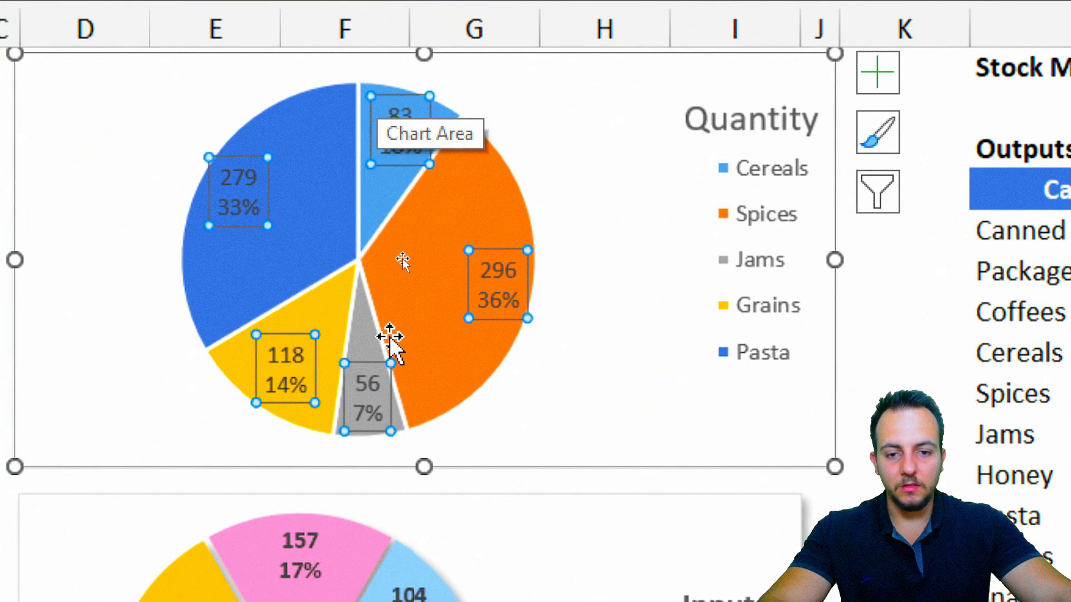
- Rotate the Quantity pie by setting the angle of its first slice to 326°
{"action": "left_click", "coordinate": [440, 284]}
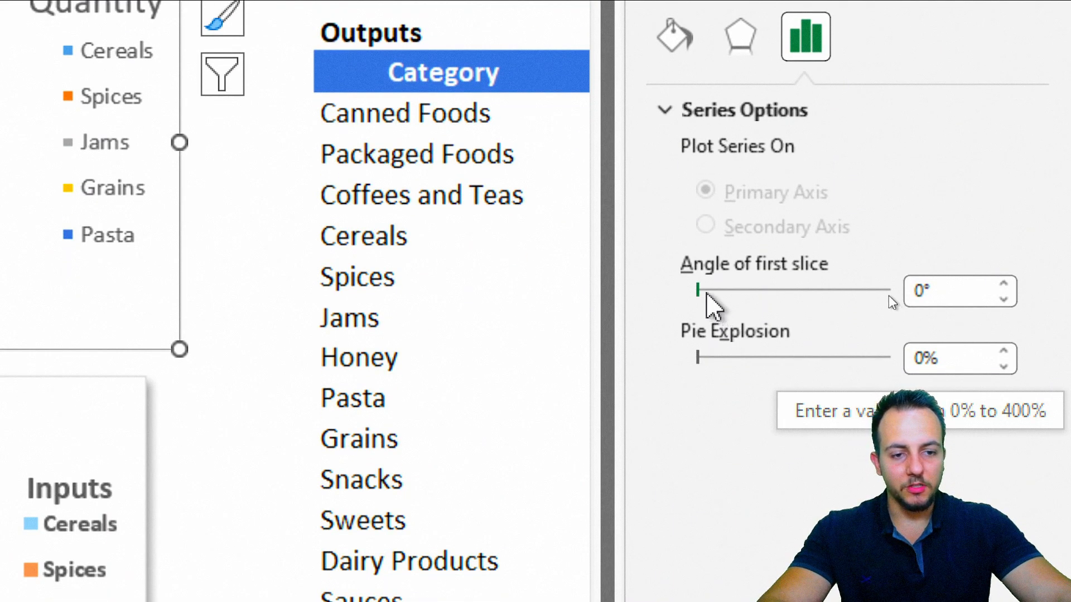
{"action": "left_click_drag", "start_coordinate": [697, 290], "coordinate": [770, 294]}
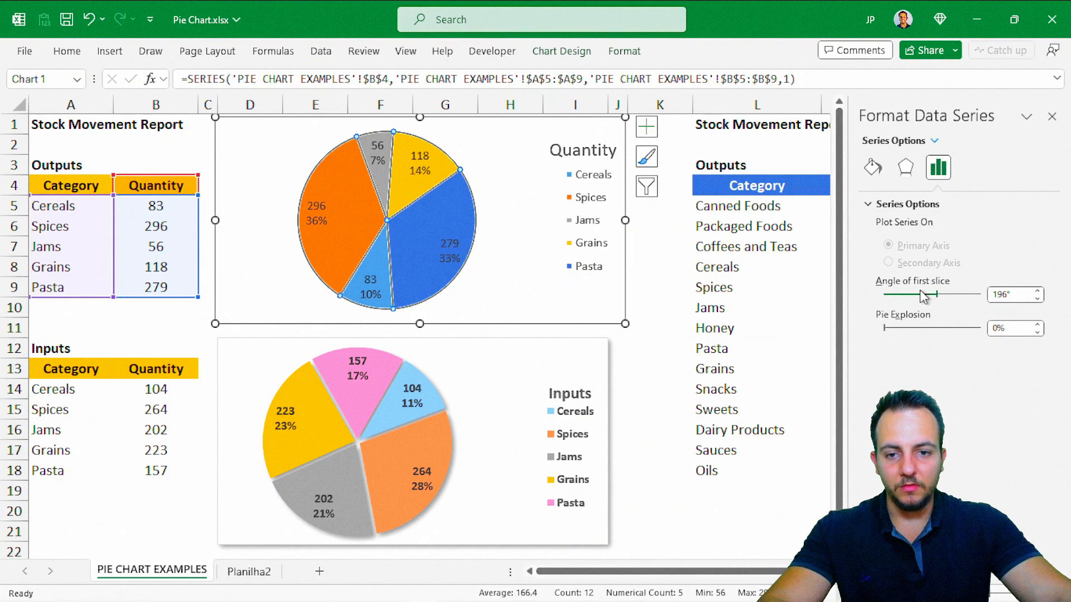
{"action": "scroll", "coordinate": [919, 290], "scroll_direction": "up", "scroll_amount": 11}
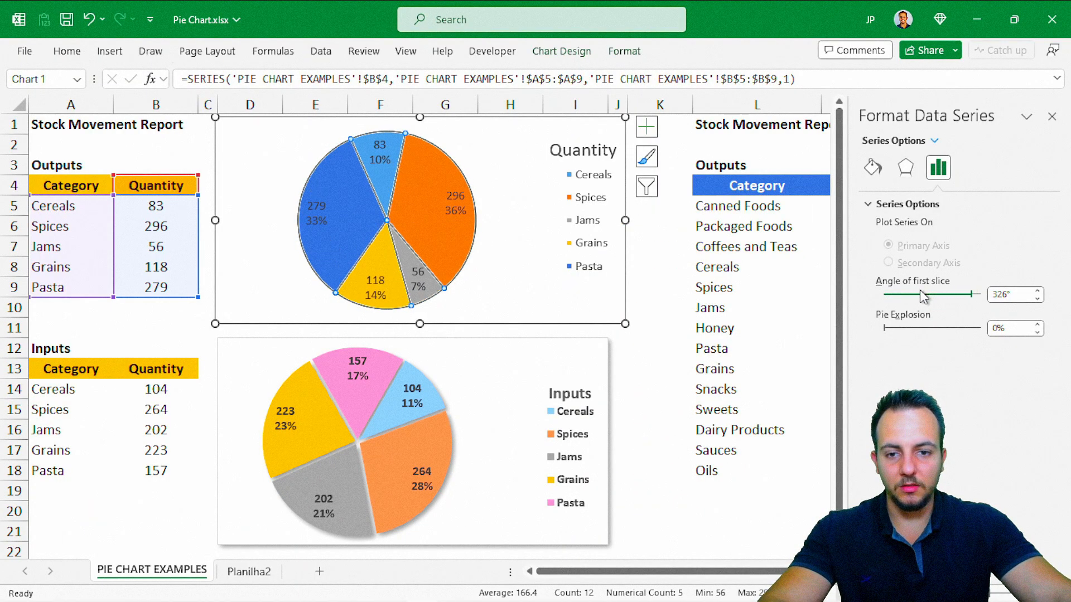
- Set the Quantity pie's angle of first slice to 146° and its pie explosion to 3%
{"action": "left_click", "coordinate": [920, 291]}
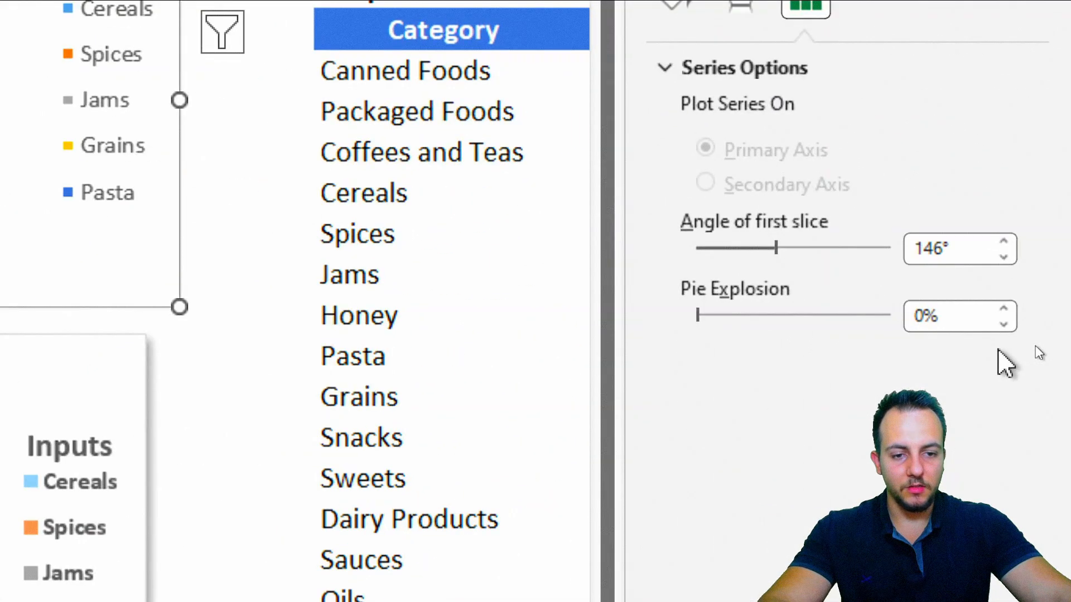
{"action": "left_click_drag", "start_coordinate": [698, 316], "coordinate": [728, 319]}
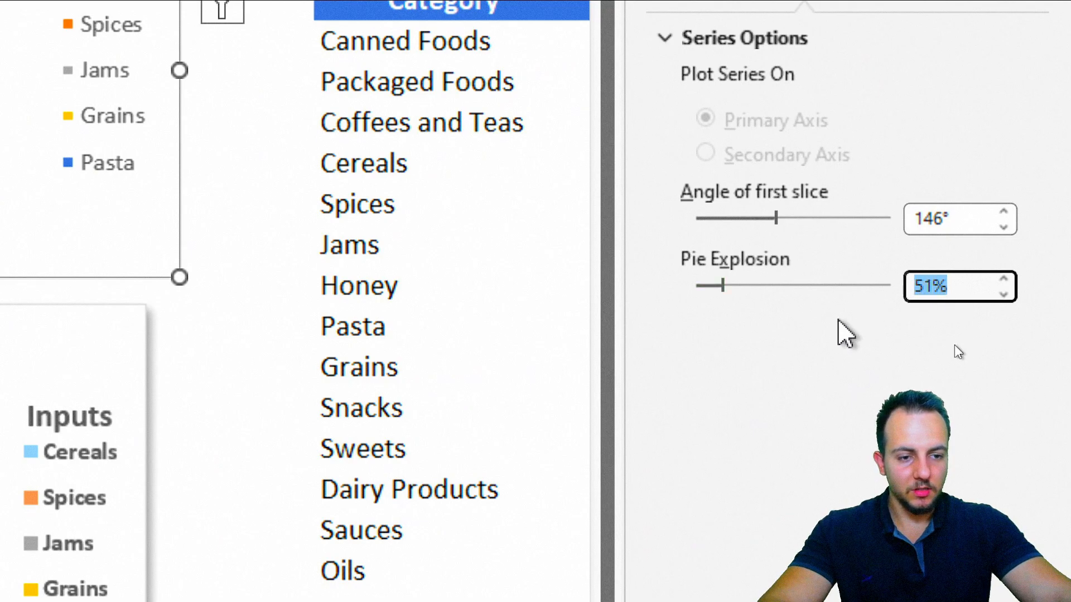
{"action": "type", "text": "3"}
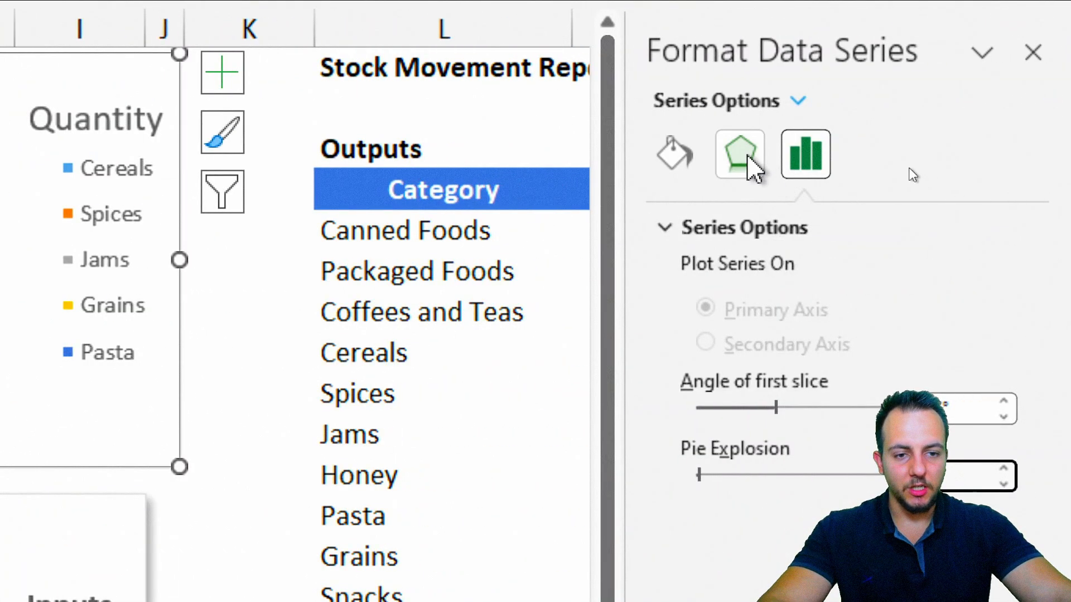
- Apply the outer bottom-right offset shadow preset to the Quantity pie's slices
{"action": "left_click", "coordinate": [746, 159]}
{"action": "left_click", "coordinate": [742, 231]}
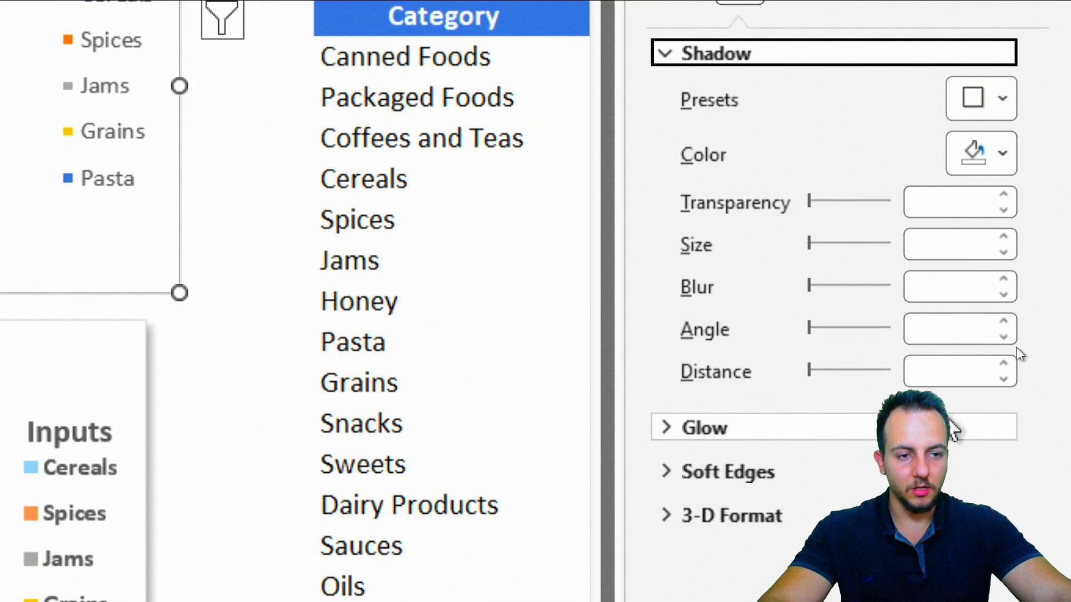
{"action": "left_click", "coordinate": [999, 106]}
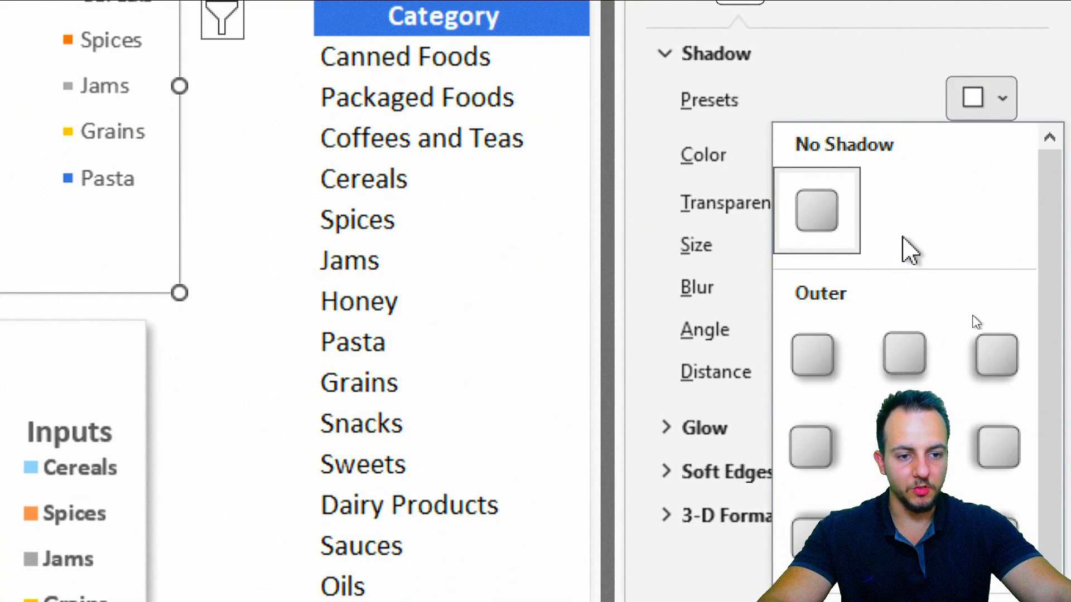
{"action": "left_click", "coordinate": [829, 352]}
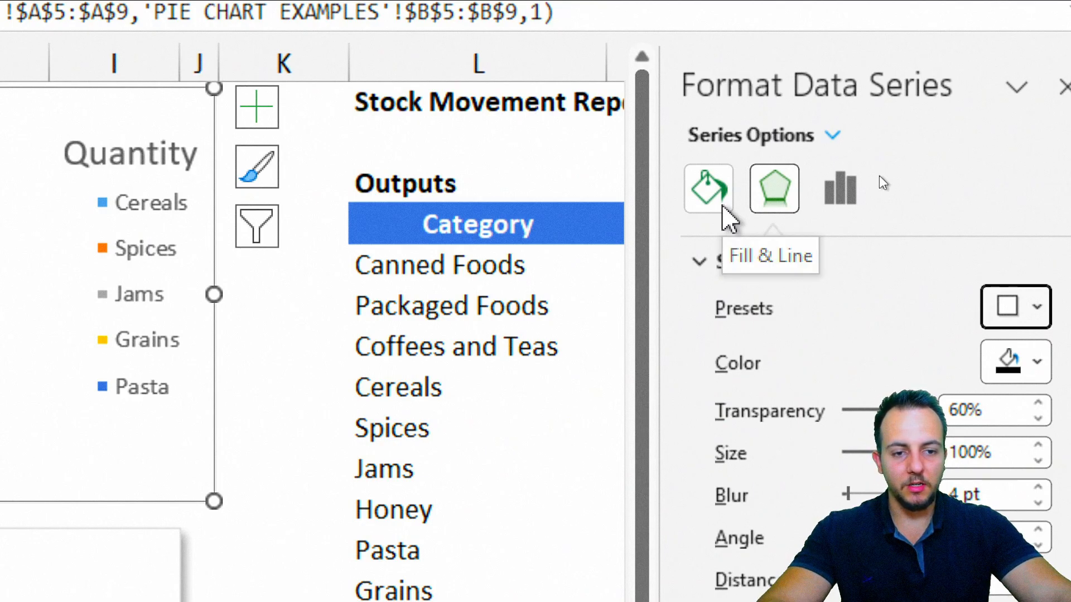
- Remove the border line from the Quantity pie's slices by setting it to No line
{"action": "left_click", "coordinate": [724, 218]}
{"action": "left_click", "coordinate": [744, 307]}
{"action": "left_click", "coordinate": [739, 352]}
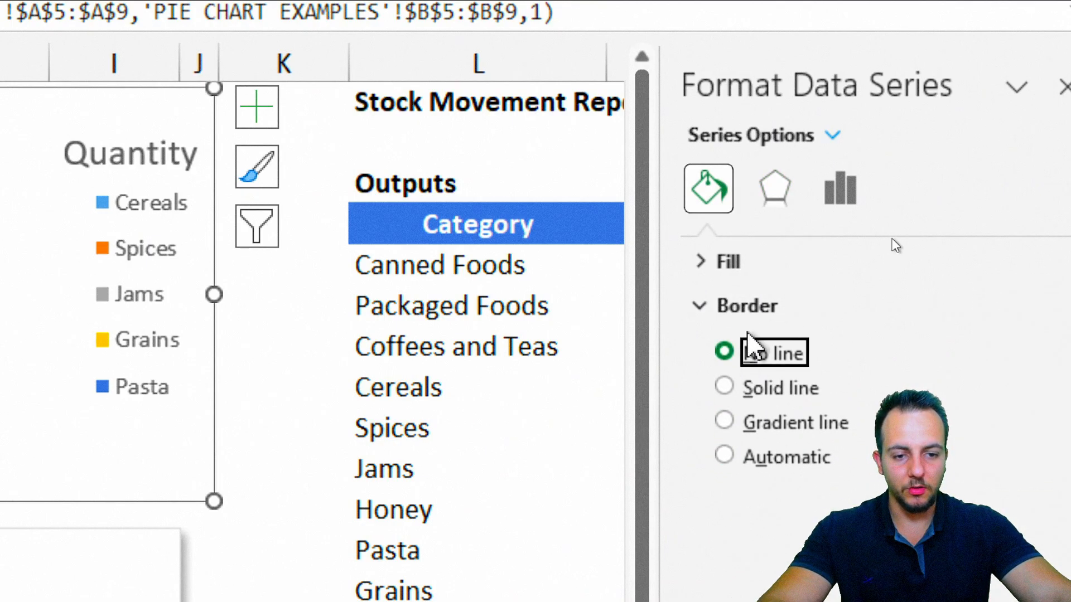
{"action": "left_click", "coordinate": [748, 307]}
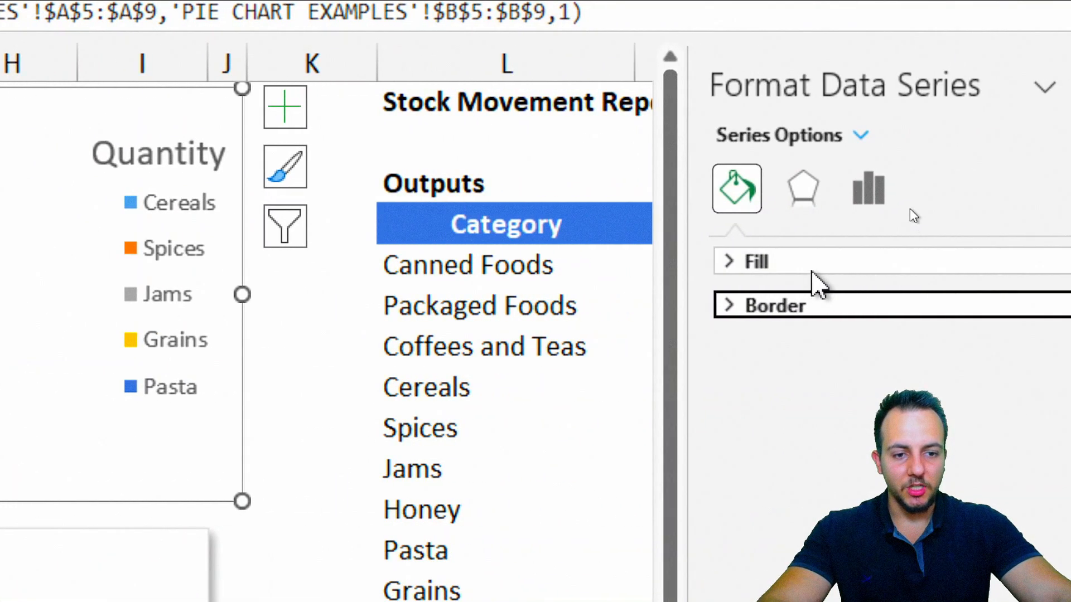
- Fill only the Cereals slice of the Quantity pie with a light mint green from the standard colour palette
{"action": "left_click", "coordinate": [812, 268]}
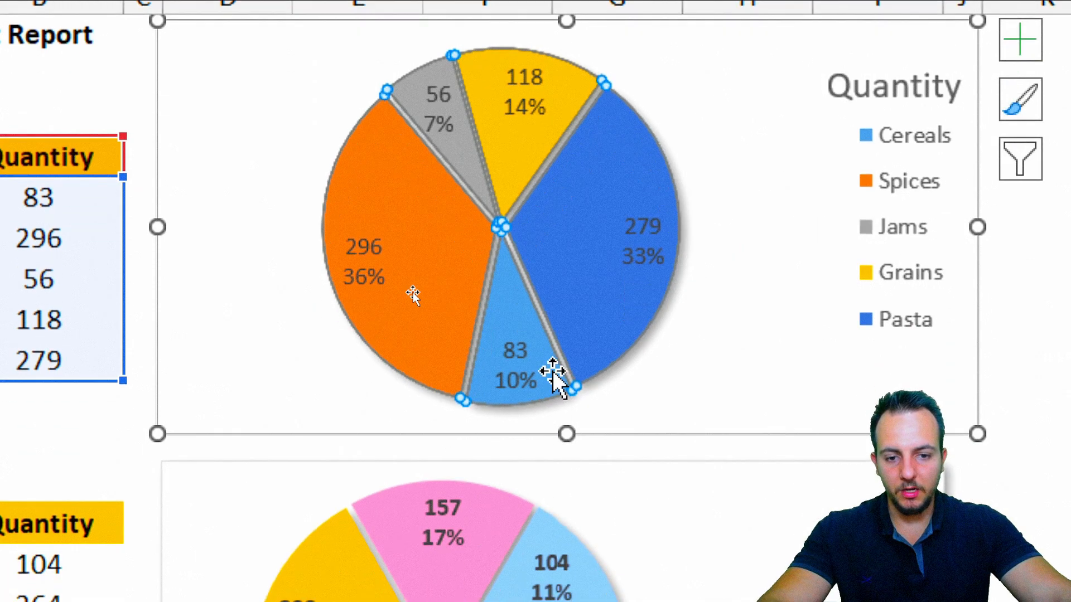
{"action": "left_click", "coordinate": [507, 370]}
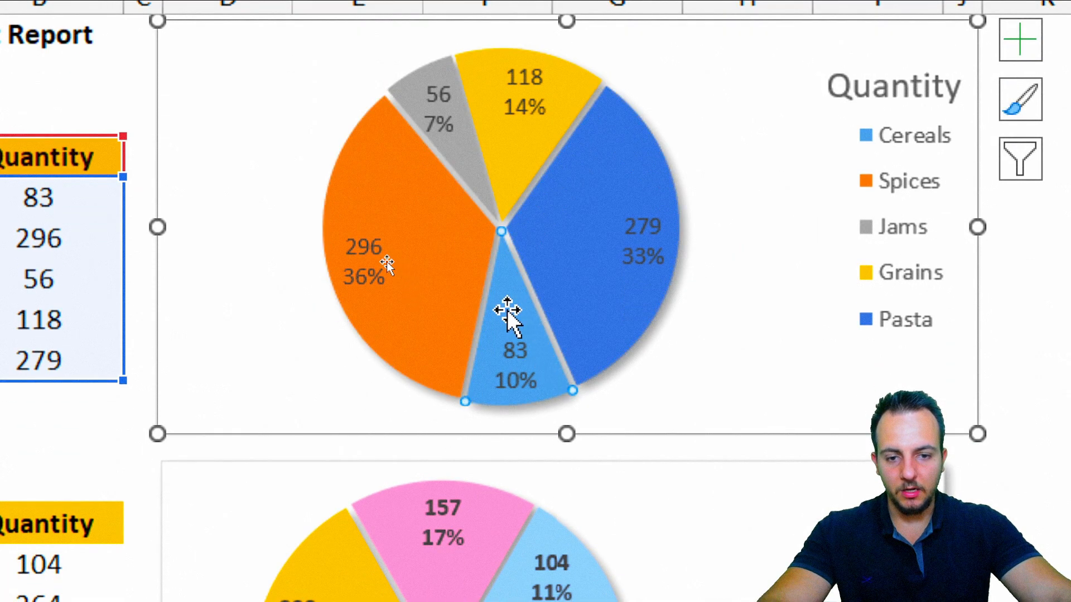
{"action": "double_click", "coordinate": [559, 391]}
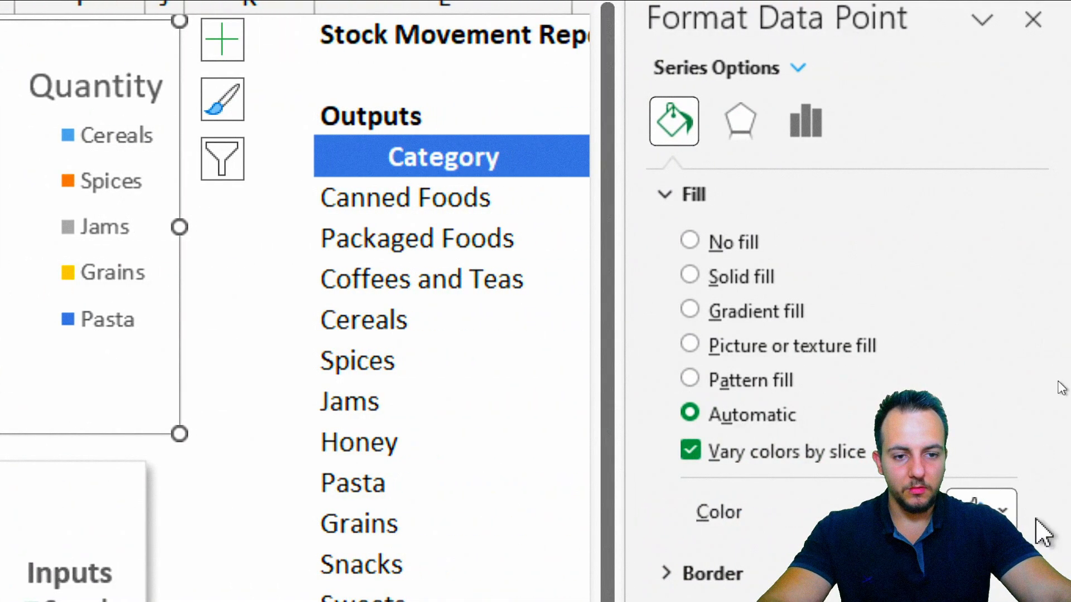
{"action": "left_click", "coordinate": [980, 520]}
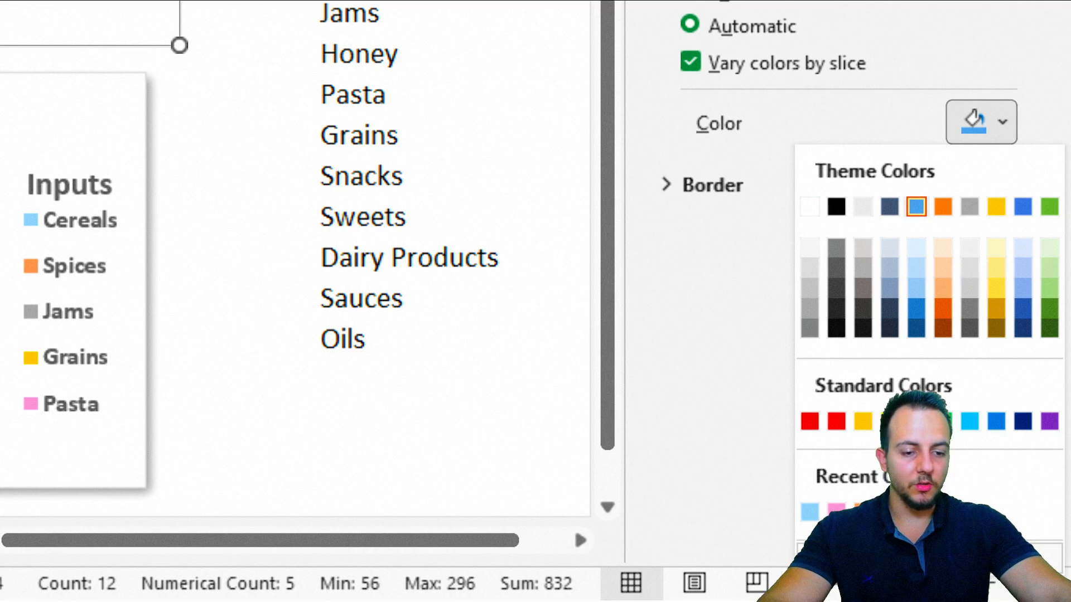
{"action": "left_click", "coordinate": [926, 558]}
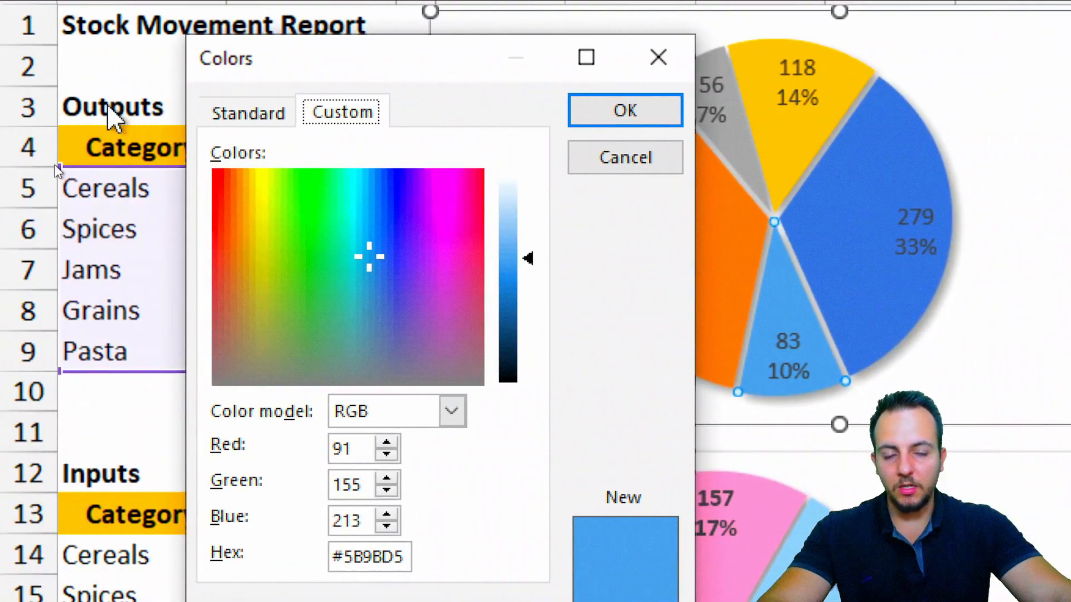
{"action": "left_click_drag", "start_coordinate": [136, 254], "coordinate": [62, 229]}
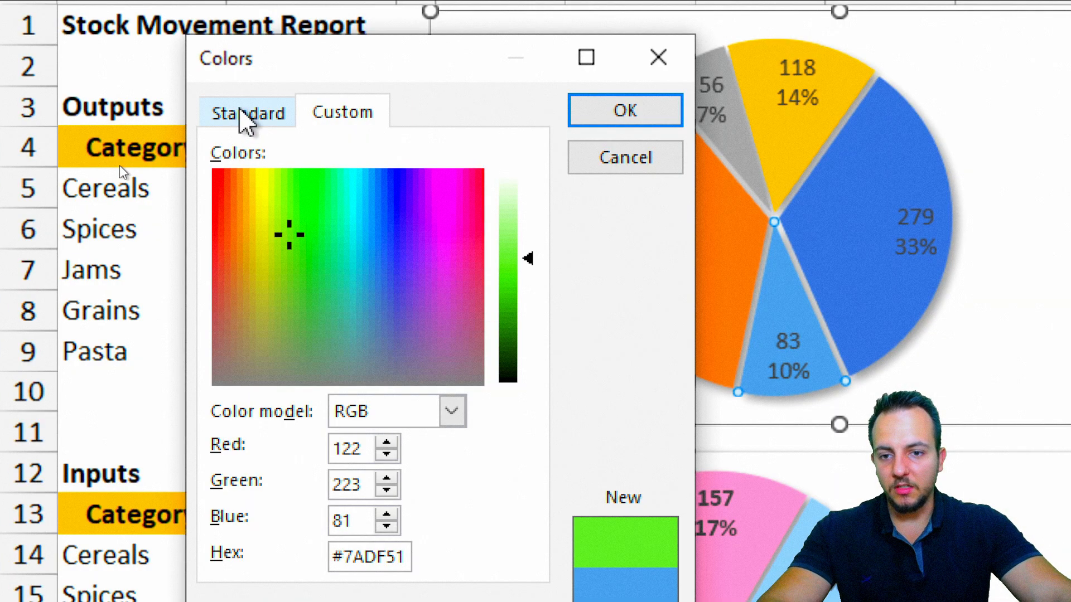
{"action": "left_click", "coordinate": [243, 113]}
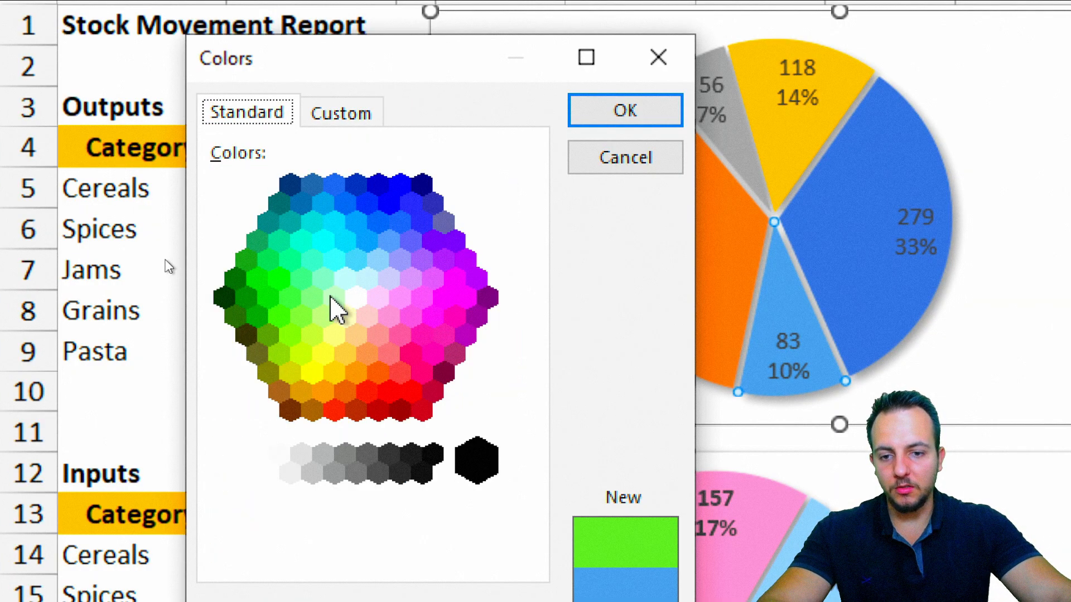
{"action": "left_click", "coordinate": [312, 297]}
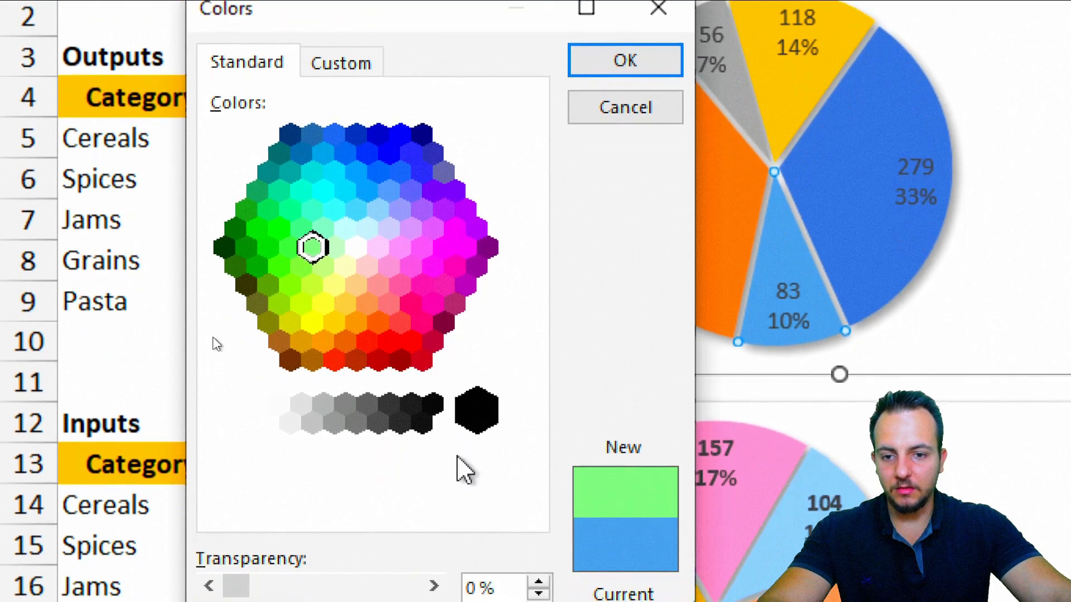
{"action": "left_click", "coordinate": [323, 273]}
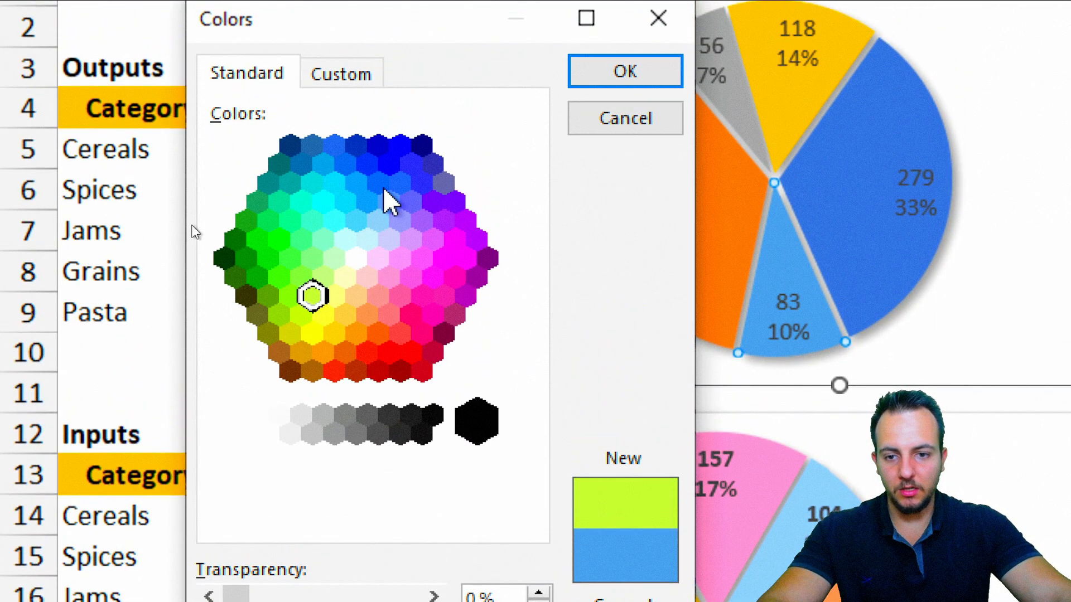
{"action": "left_click", "coordinate": [324, 90]}
{"action": "left_click", "coordinate": [602, 78]}
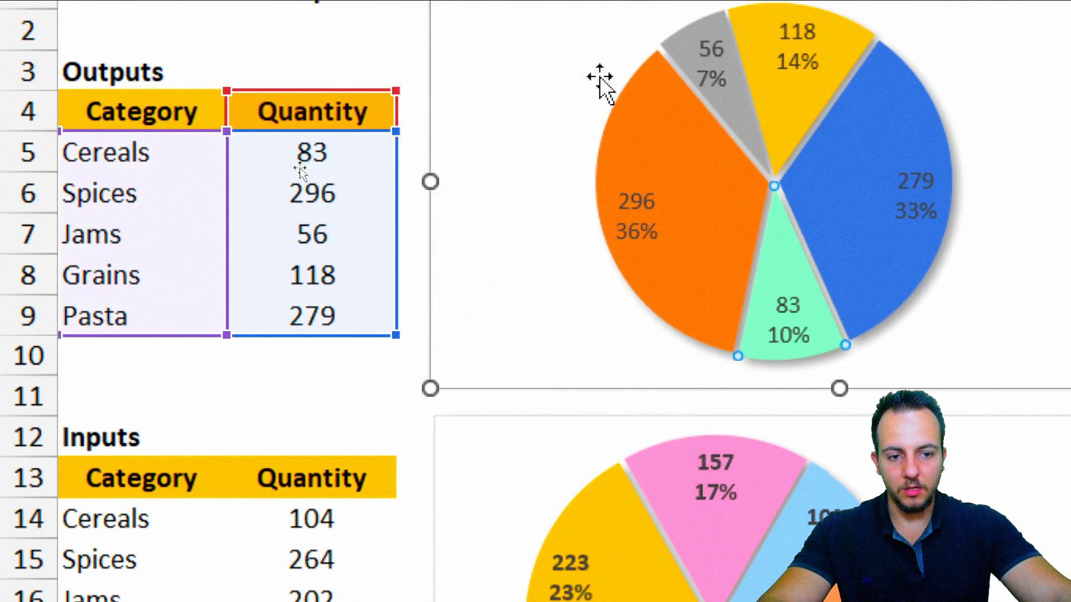
- Recolour the Spices slice light orange and the Pasta slice light blue in the Quantity pie
{"action": "left_click", "coordinate": [316, 201]}
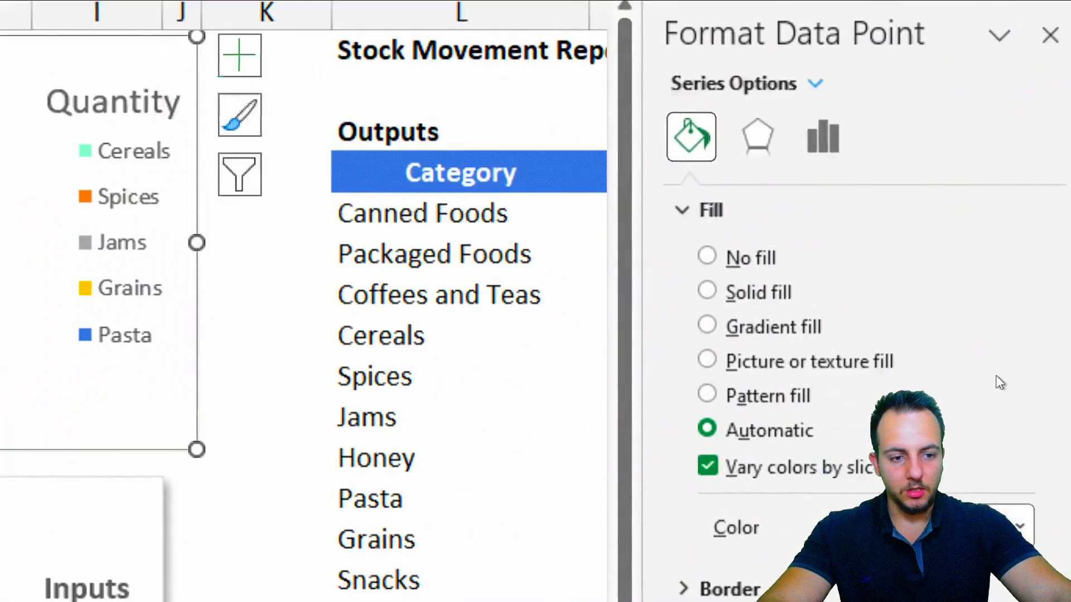
{"action": "left_click", "coordinate": [982, 214]}
{"action": "left_click", "coordinate": [891, 590]}
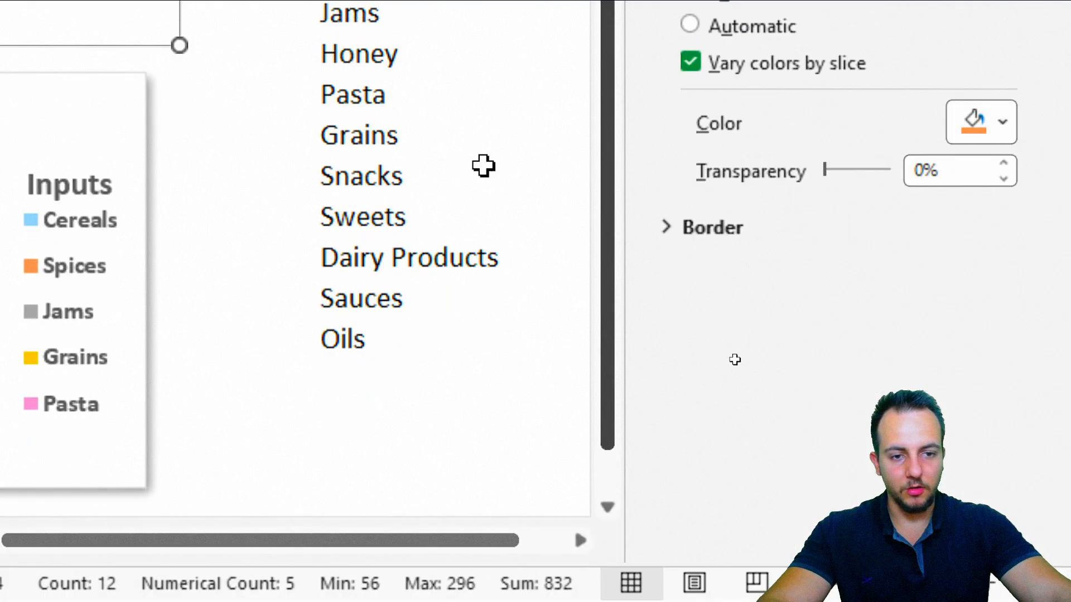
{"action": "left_click", "coordinate": [538, 180]}
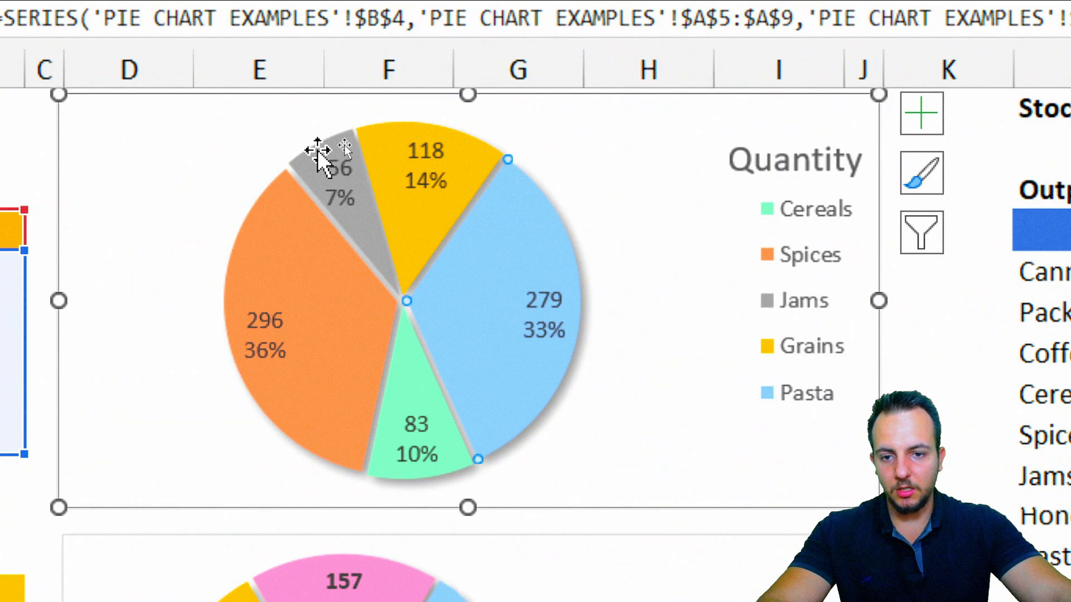
- Fill the Jams slice of the Quantity pie with the recently used pink and deselect the chart
{"action": "left_click", "coordinate": [318, 149]}
{"action": "left_click", "coordinate": [292, 157]}
{"action": "left_click", "coordinate": [301, 158]}
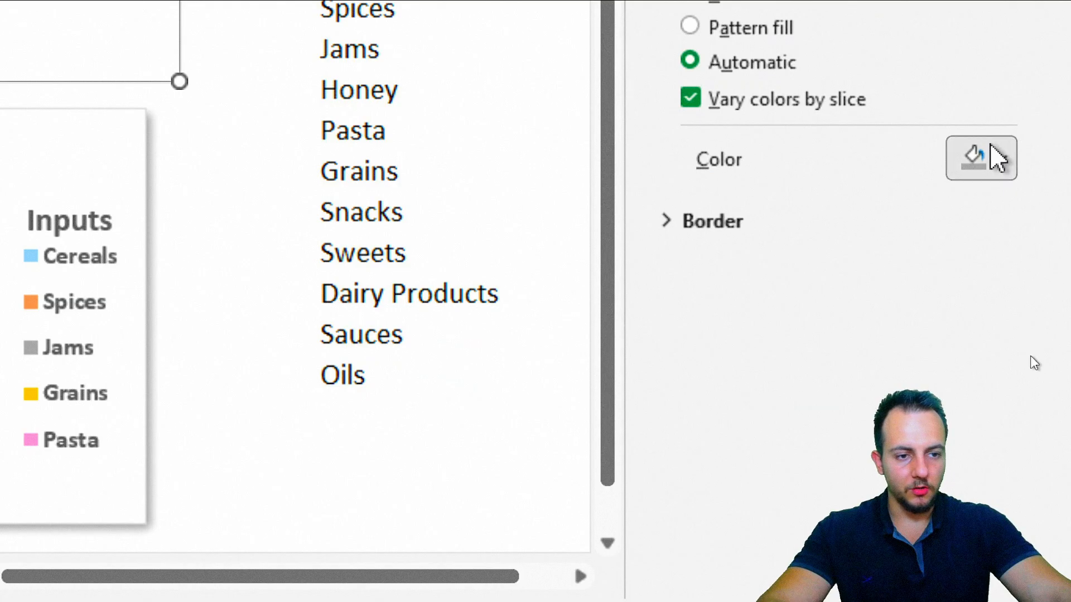
{"action": "left_click", "coordinate": [992, 158]}
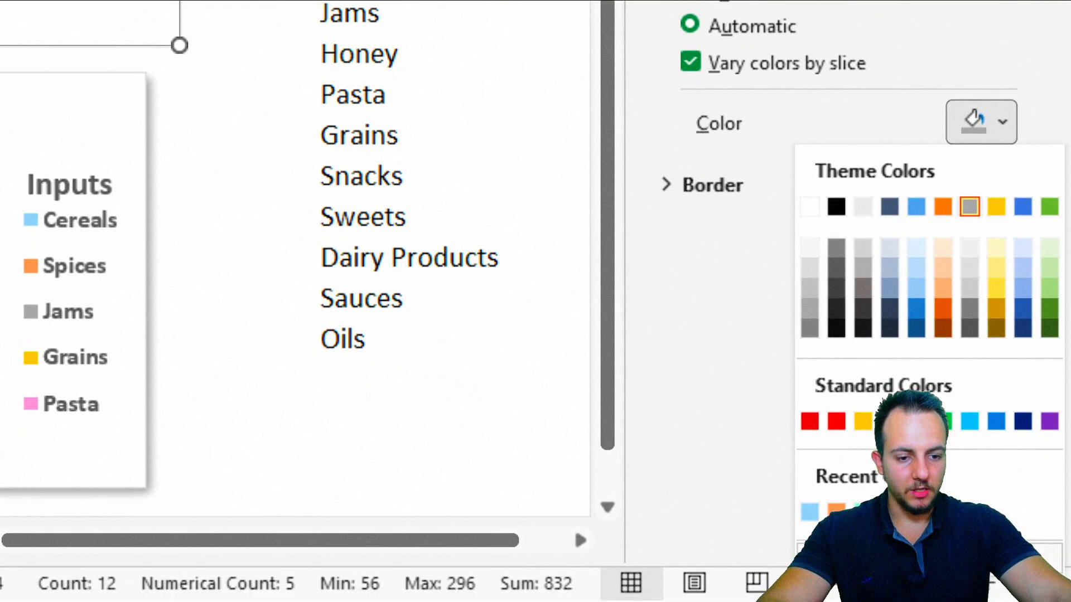
{"action": "left_click", "coordinate": [889, 512]}
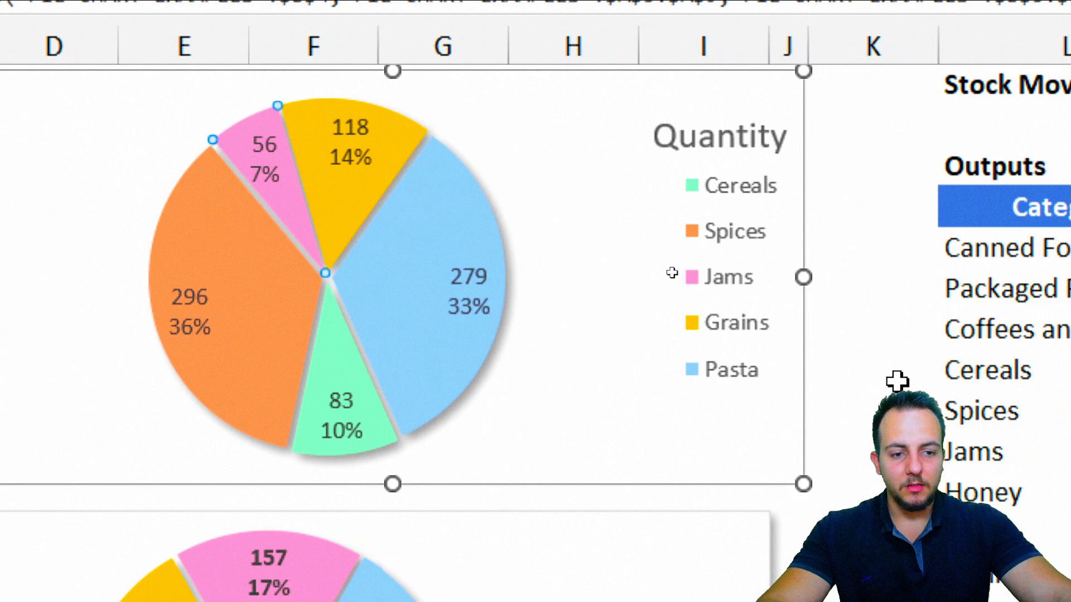
{"action": "left_click", "coordinate": [897, 381]}
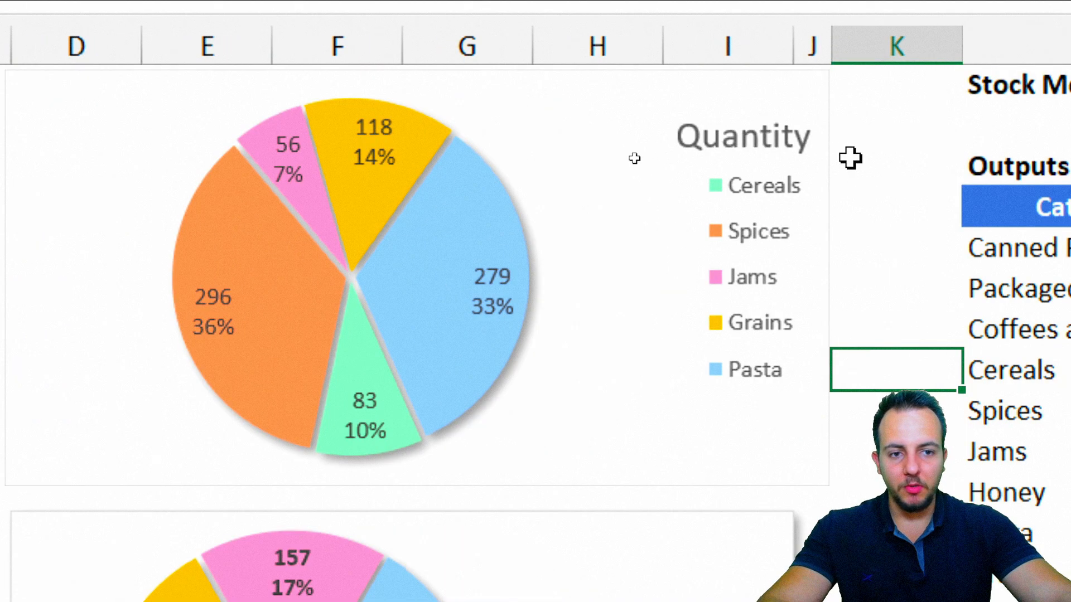
- Remove the outline around the Quantity chart area by setting it to No Outline
{"action": "left_click", "coordinate": [980, 78]}
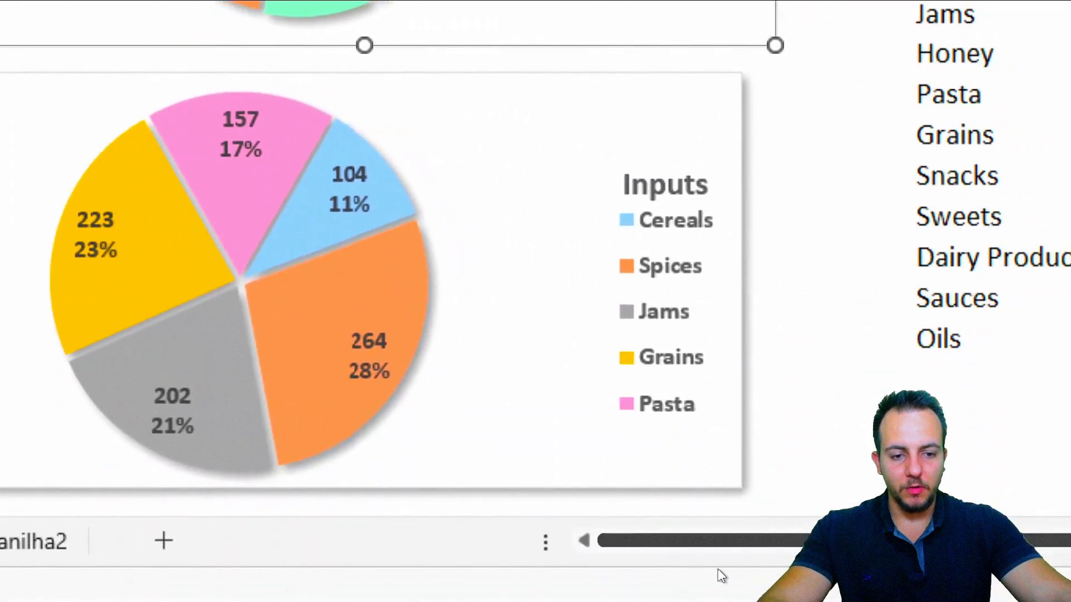
{"action": "left_click_drag", "start_coordinate": [647, 64], "coordinate": [646, 500]}
{"action": "left_click_drag", "start_coordinate": [647, 501], "coordinate": [429, 501]}
{"action": "key", "text": "Escape"}
{"action": "left_click", "coordinate": [357, 92]}
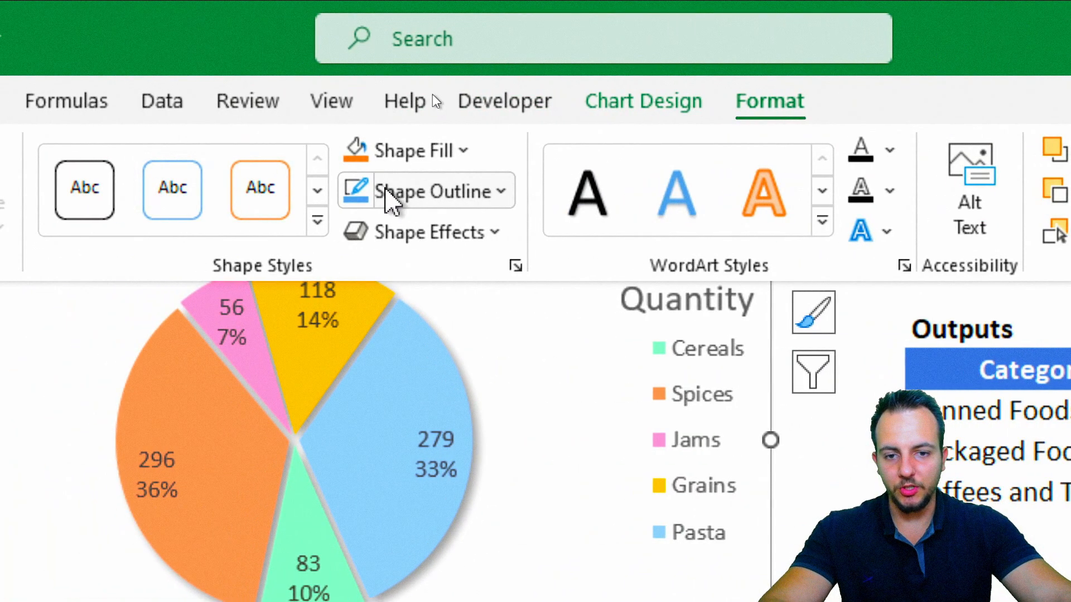
{"action": "left_click", "coordinate": [390, 199]}
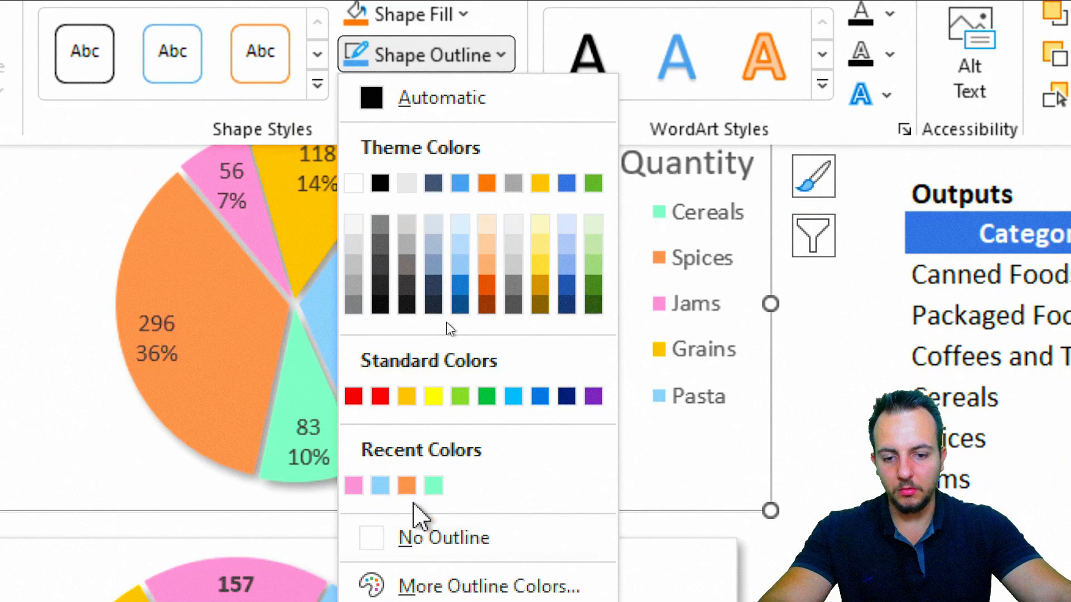
{"action": "left_click", "coordinate": [418, 536]}
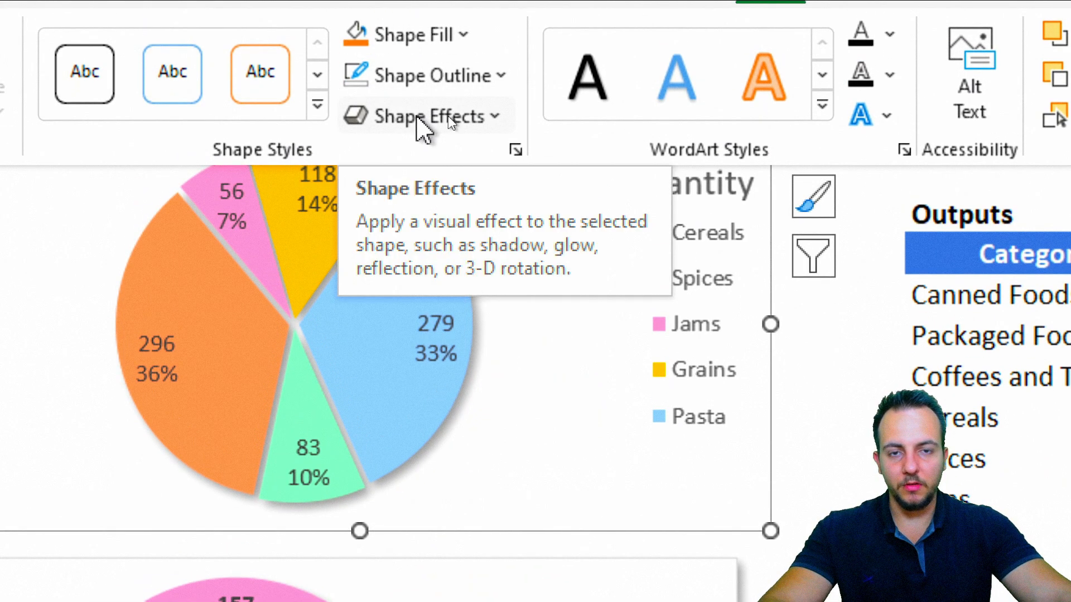
- Give the Quantity chart area an outer shadow with the Offset: Bottom Right preset
{"action": "left_click", "coordinate": [418, 118]}
{"action": "mouse_move", "coordinate": [437, 240]}
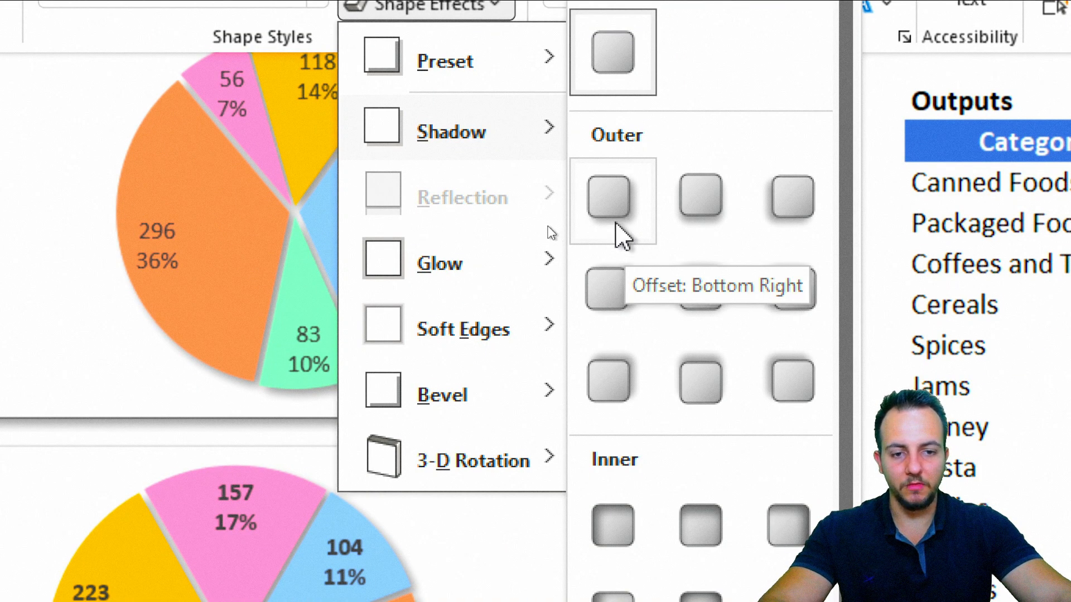
{"action": "left_click", "coordinate": [623, 234]}
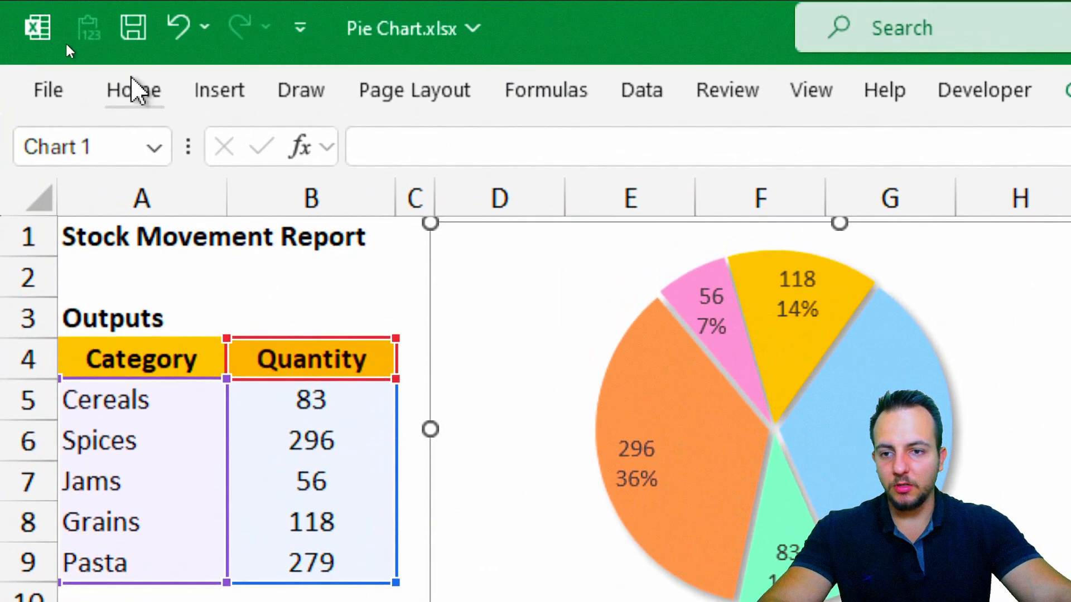
- Make all text in the Quantity chart bold and deselect the chart
{"action": "left_click", "coordinate": [136, 79]}
{"action": "left_click", "coordinate": [211, 203]}
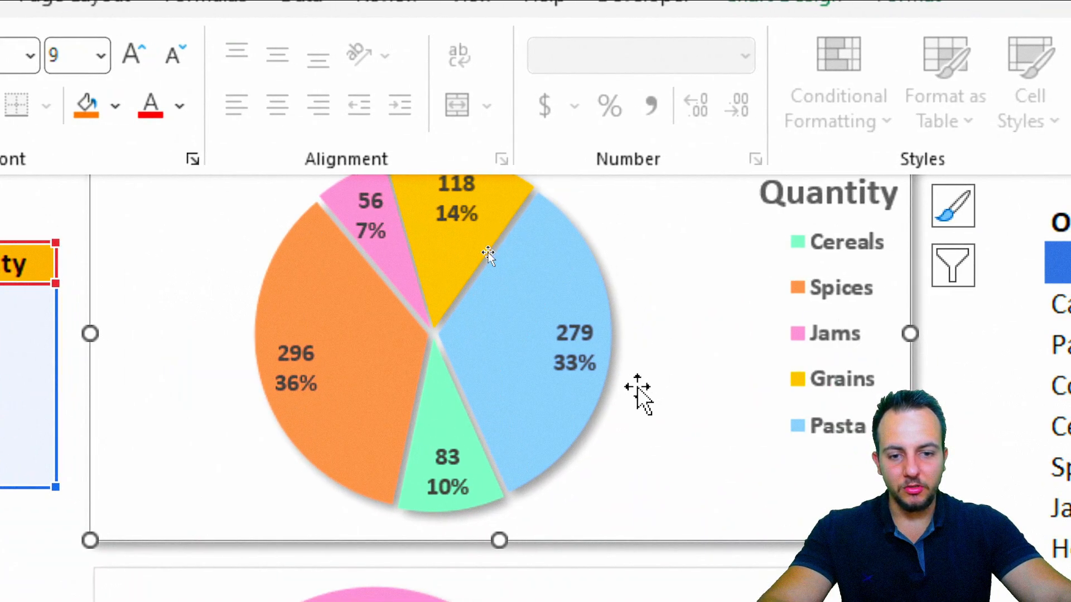
{"action": "left_click", "coordinate": [361, 273]}
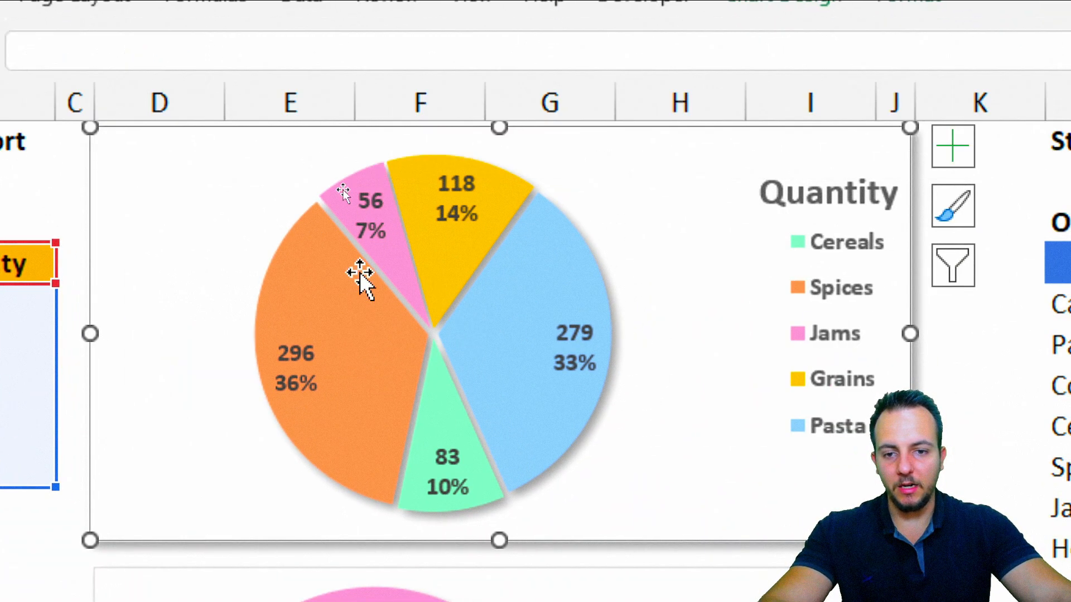
{"action": "left_click", "coordinate": [948, 438]}
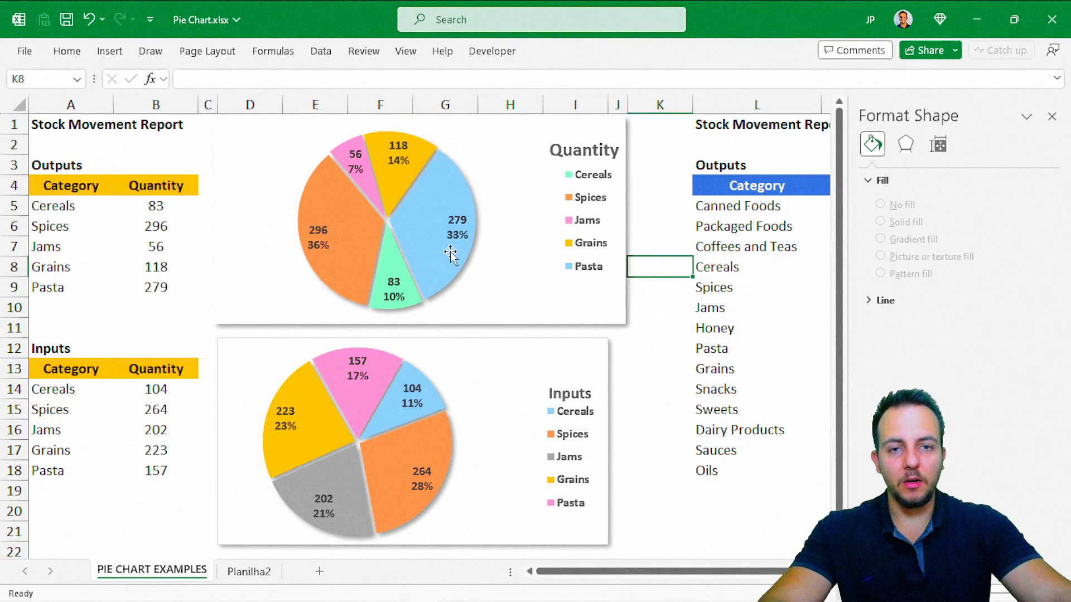
- Close the formatting pane and view the pie chart of the larger Outputs table
{"action": "left_click", "coordinate": [1052, 117]}
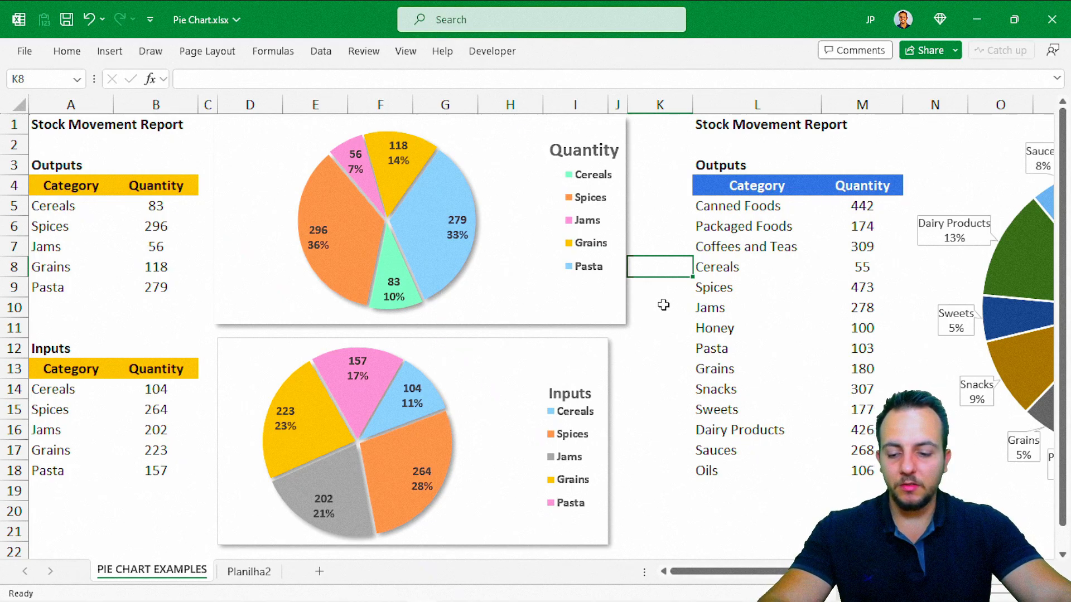
{"action": "scroll", "coordinate": [663, 305], "scroll_direction": "right", "scroll_amount": 5}
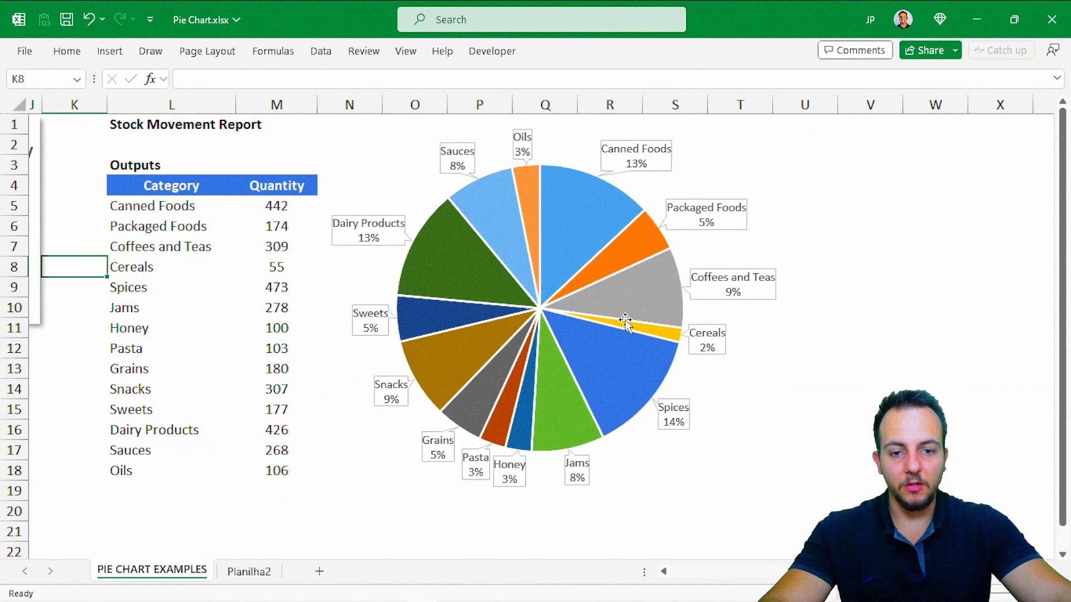
{"action": "scroll", "coordinate": [314, 400], "scroll_direction": "left", "scroll_amount": 5}
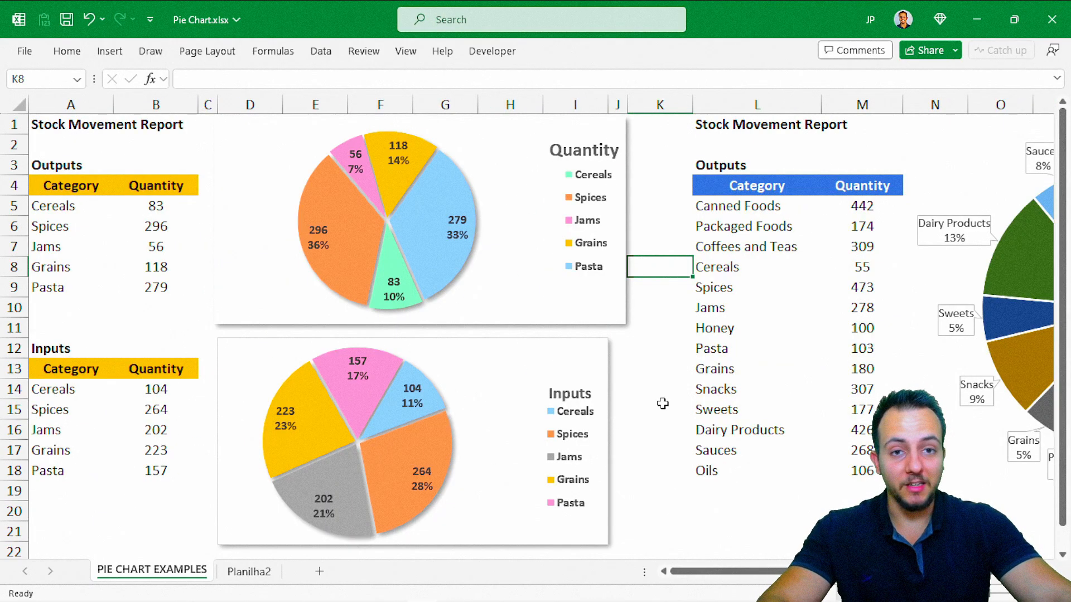